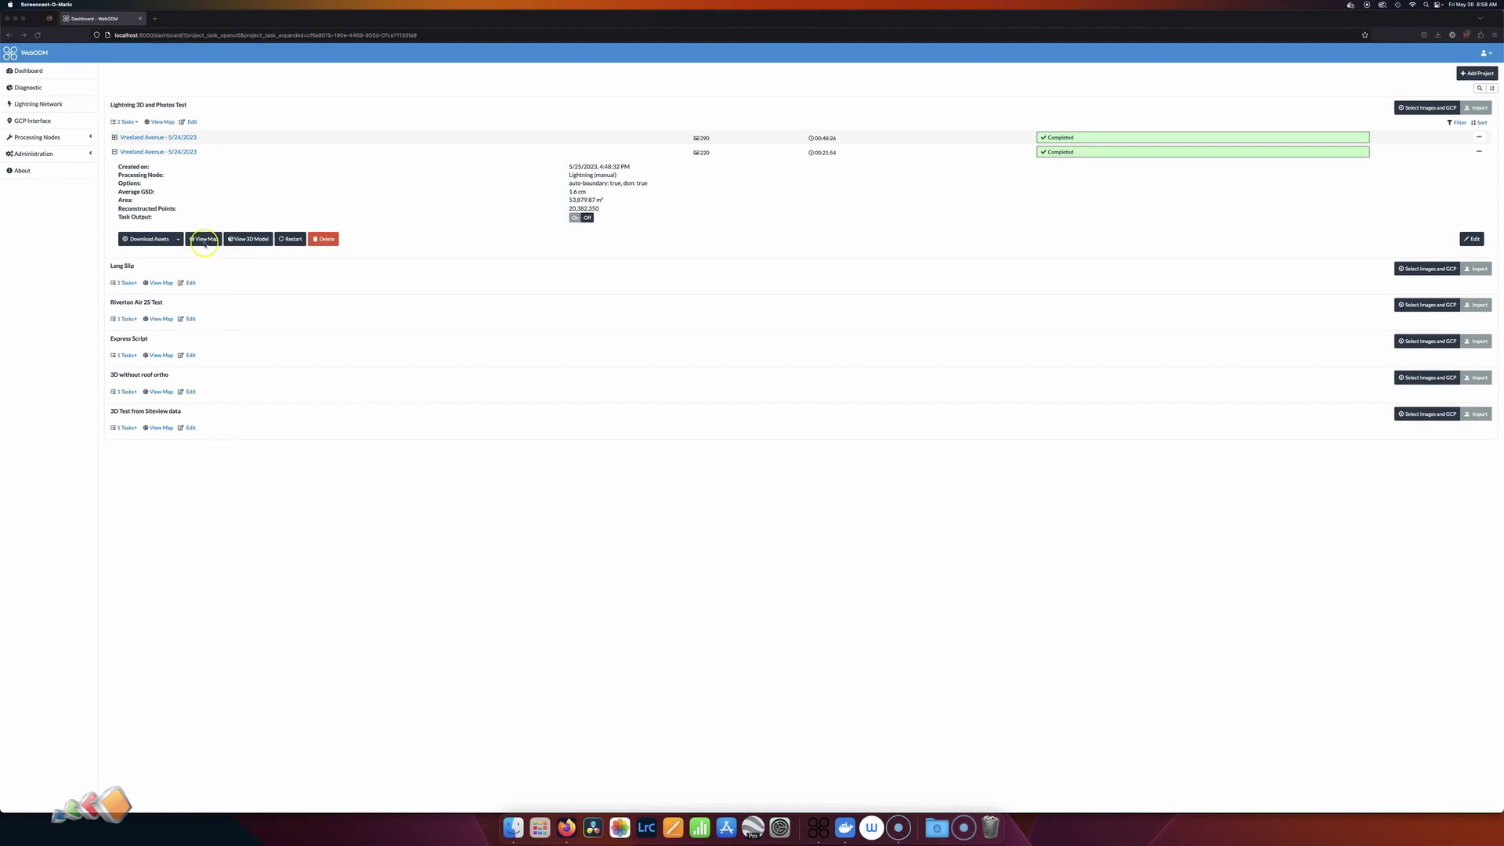
- Open the map of the 220-image Vreeland Avenue task and inspect the orthophoto's rooftop equipment up close
click(205, 244)
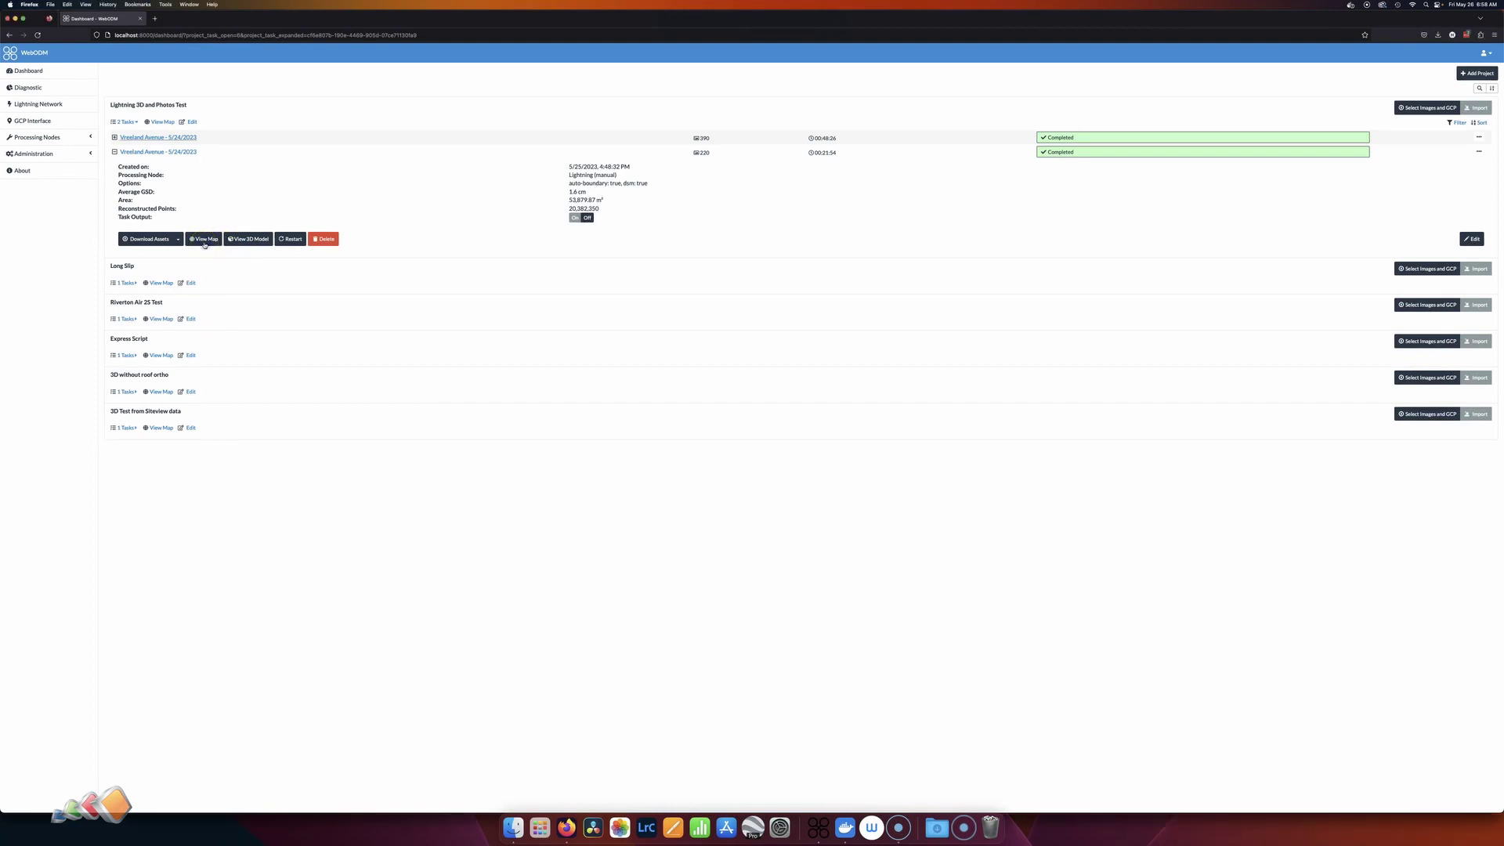
click(205, 241)
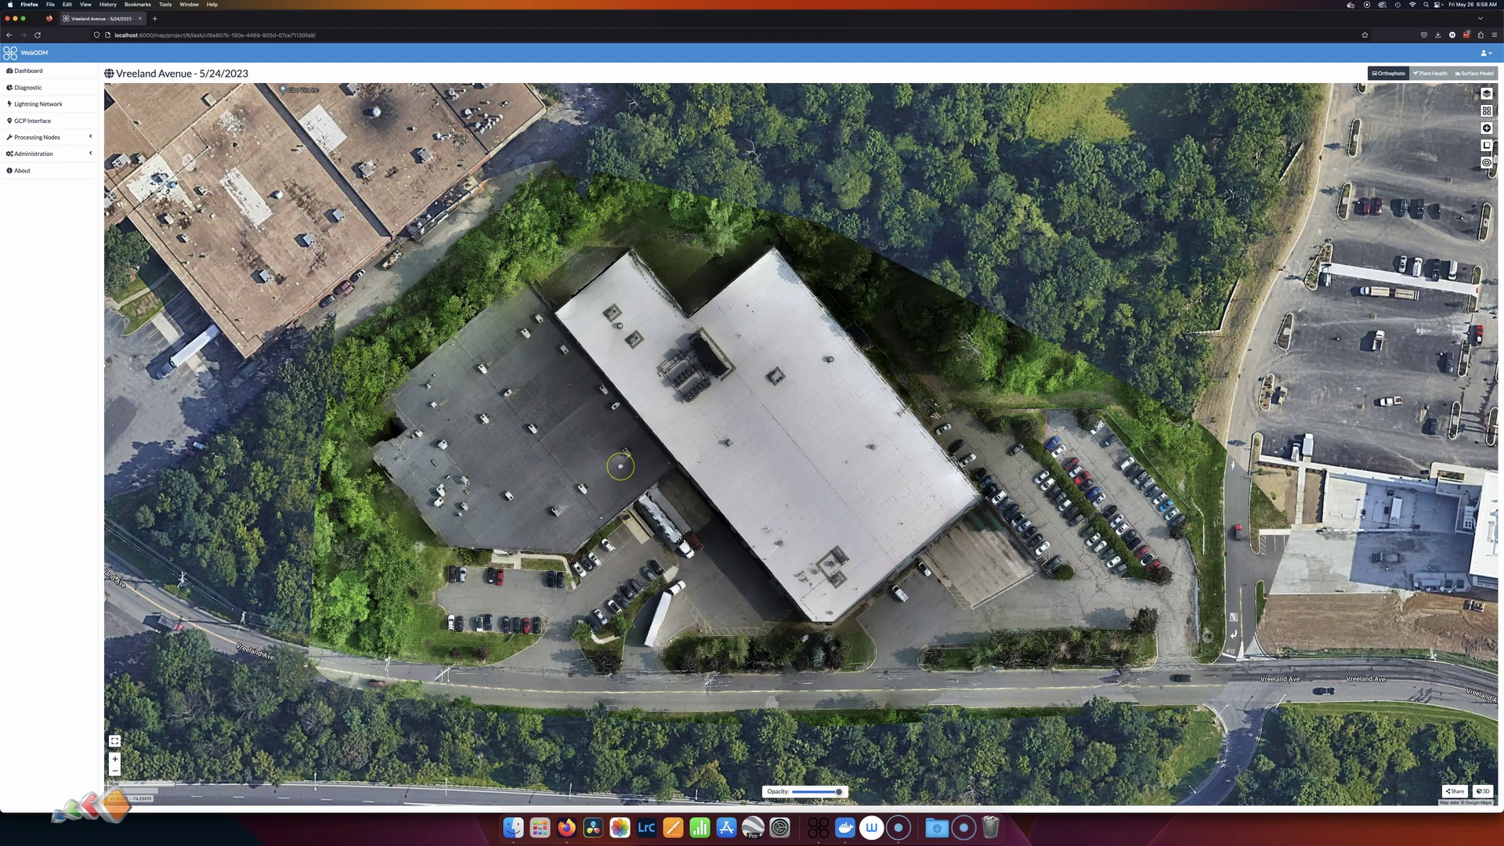
scroll(620, 466, up, 2)
scroll(611, 458, down, 2)
drag(775, 539, 716, 498)
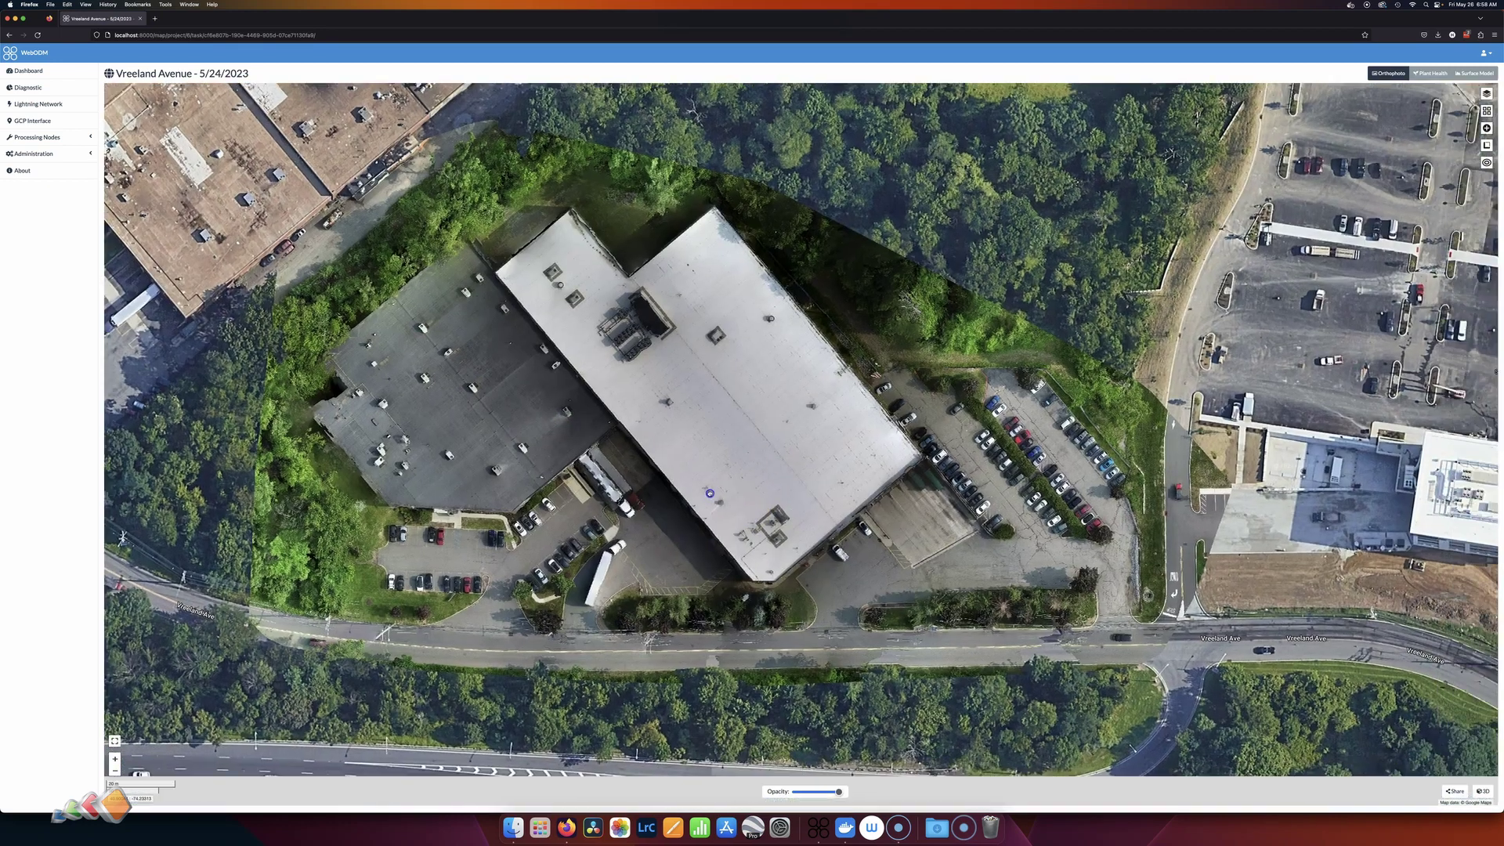
click(748, 508)
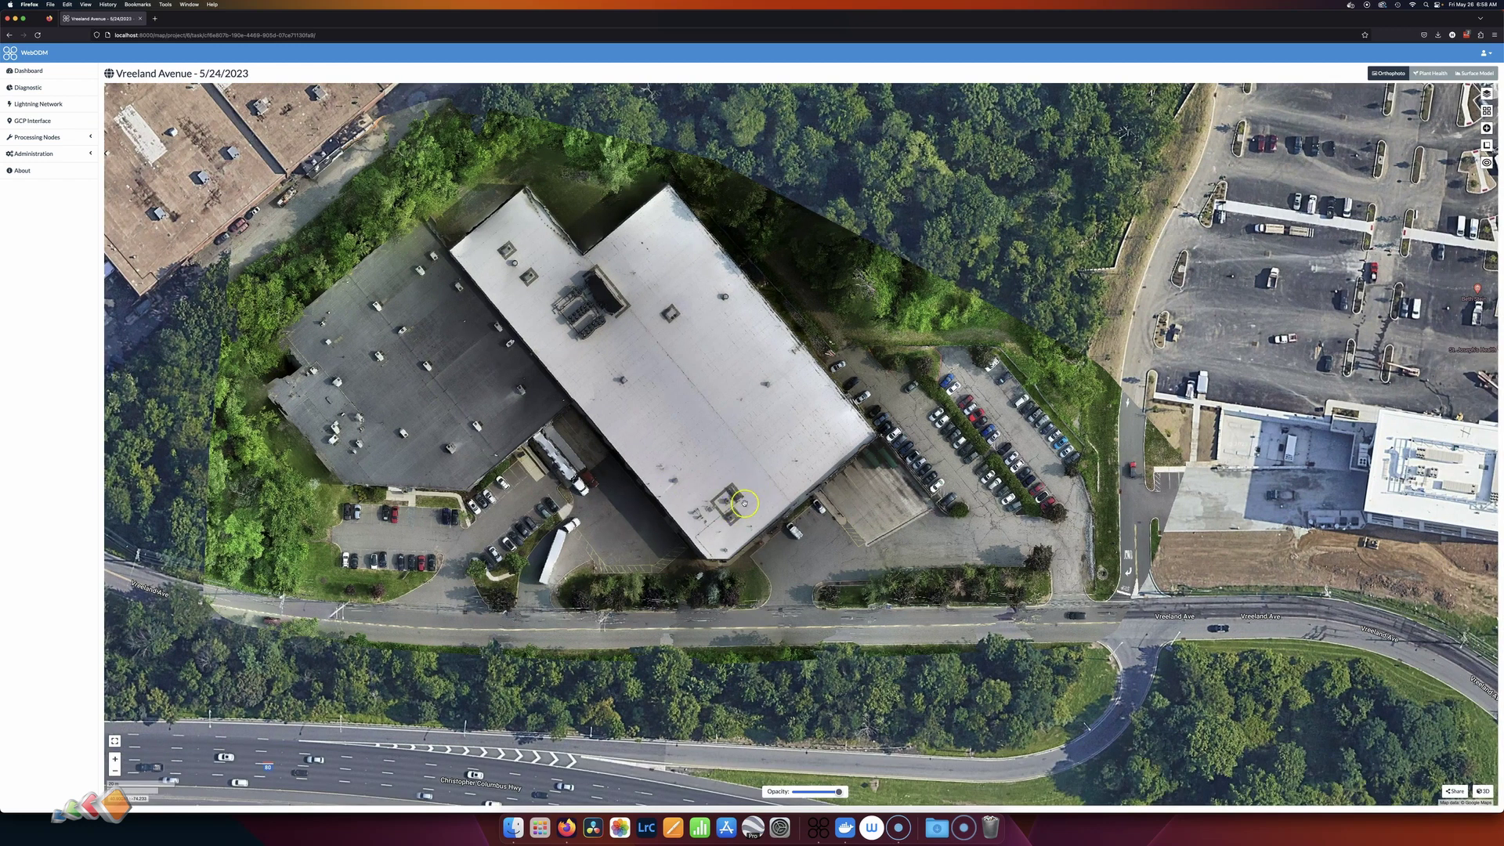
scroll(713, 474, up, 5)
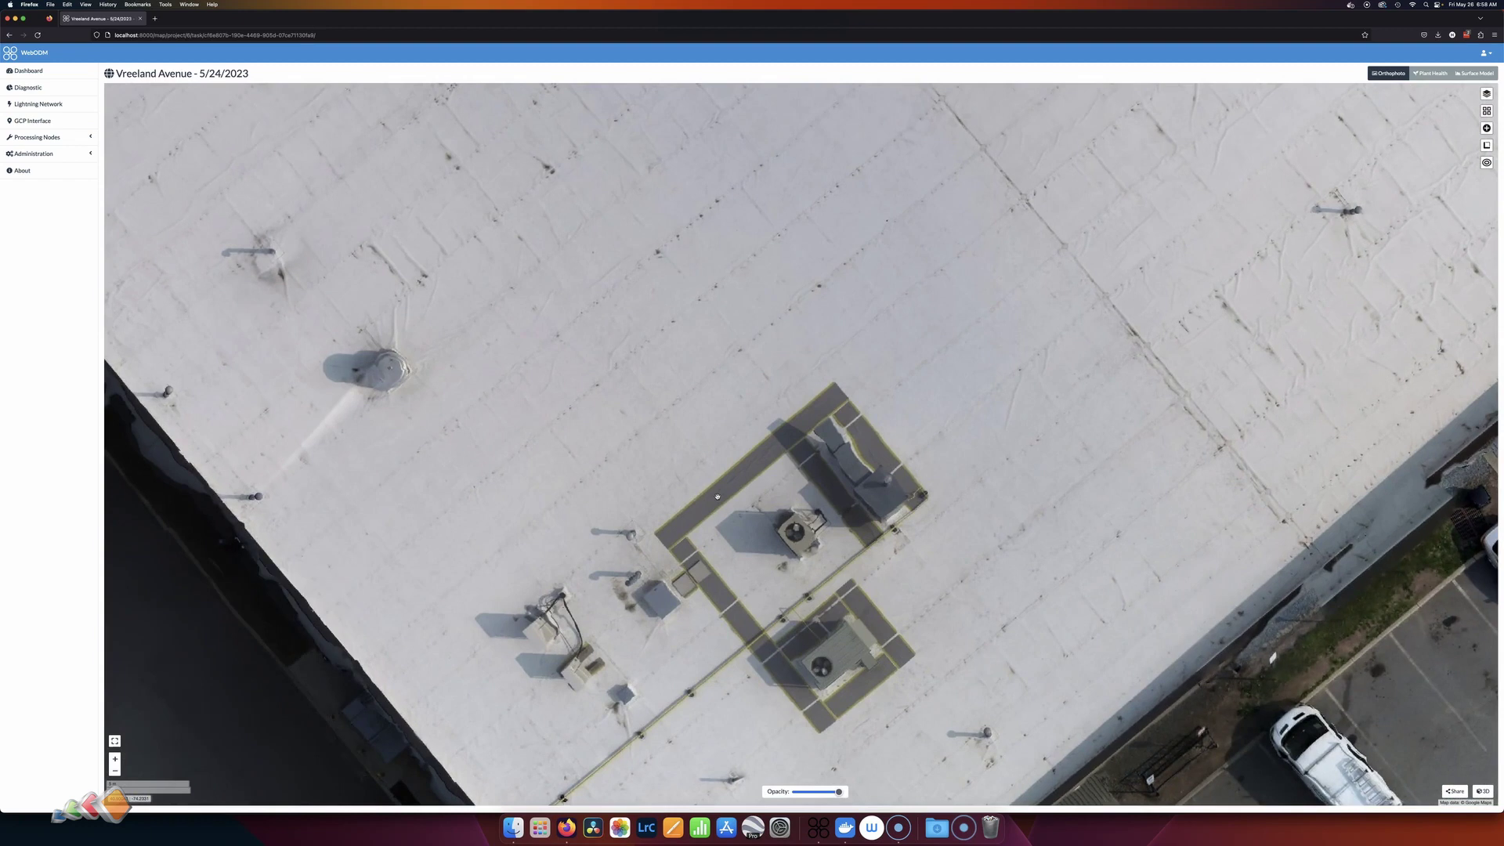
scroll(717, 497, down, 3)
scroll(718, 497, down, 3)
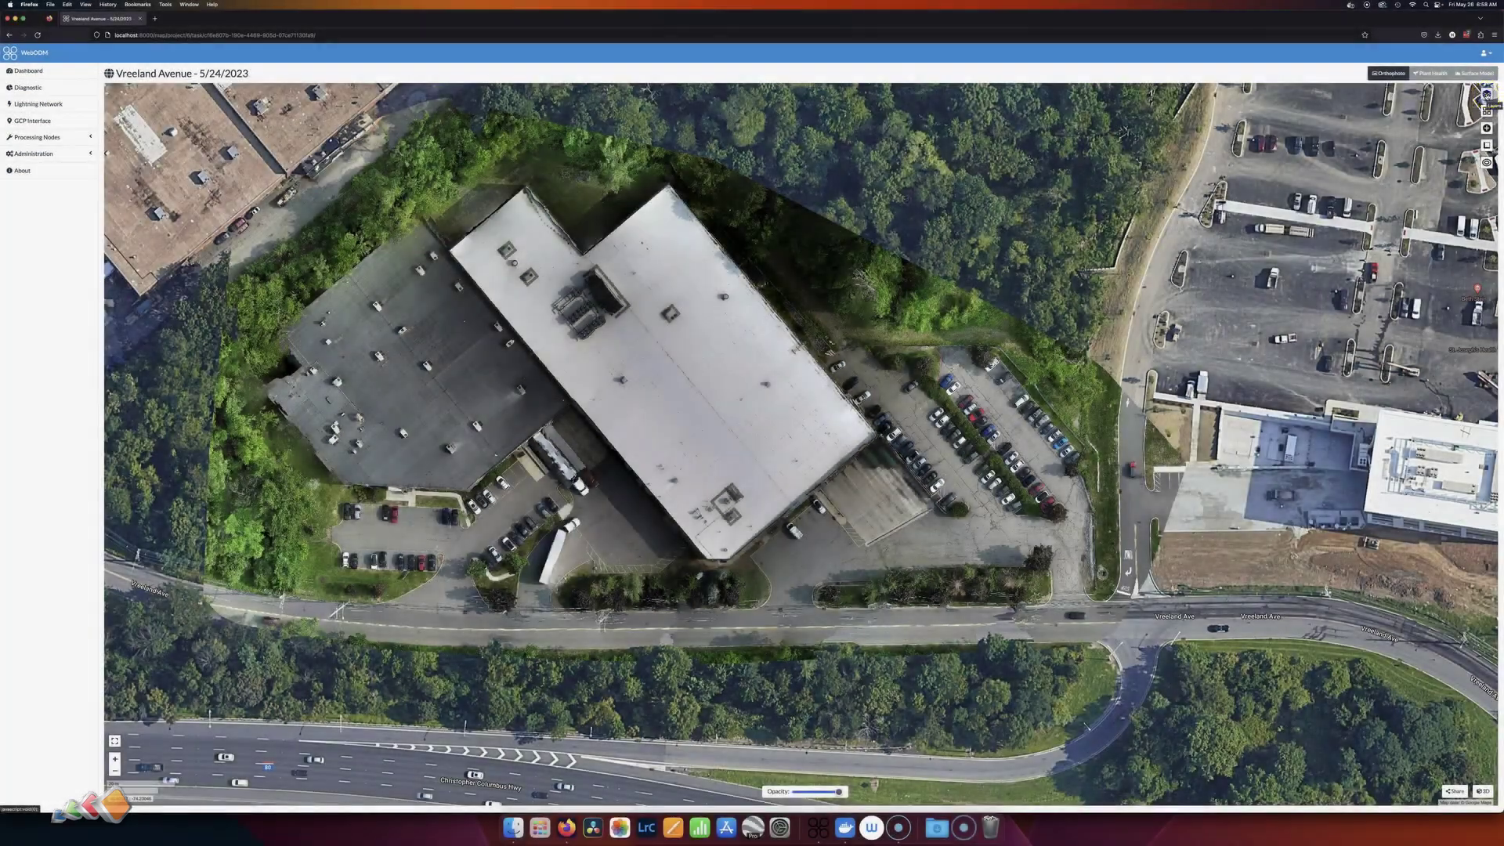
- Show the Vreeland Avenue camera positions on the map and preview the photo taken over the white roof's southern equipment
click(1486, 93)
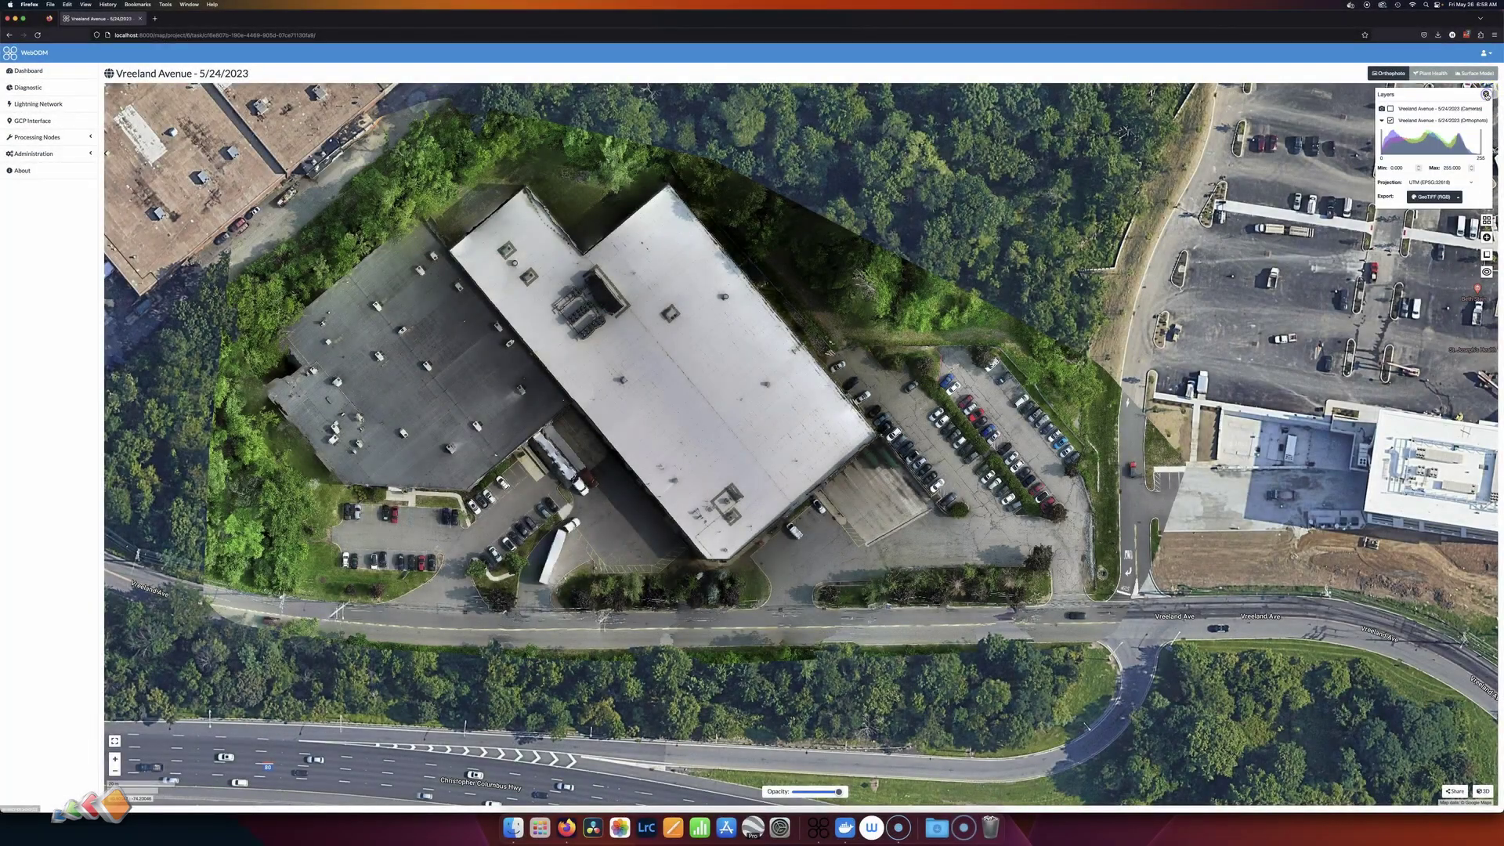
click(1390, 109)
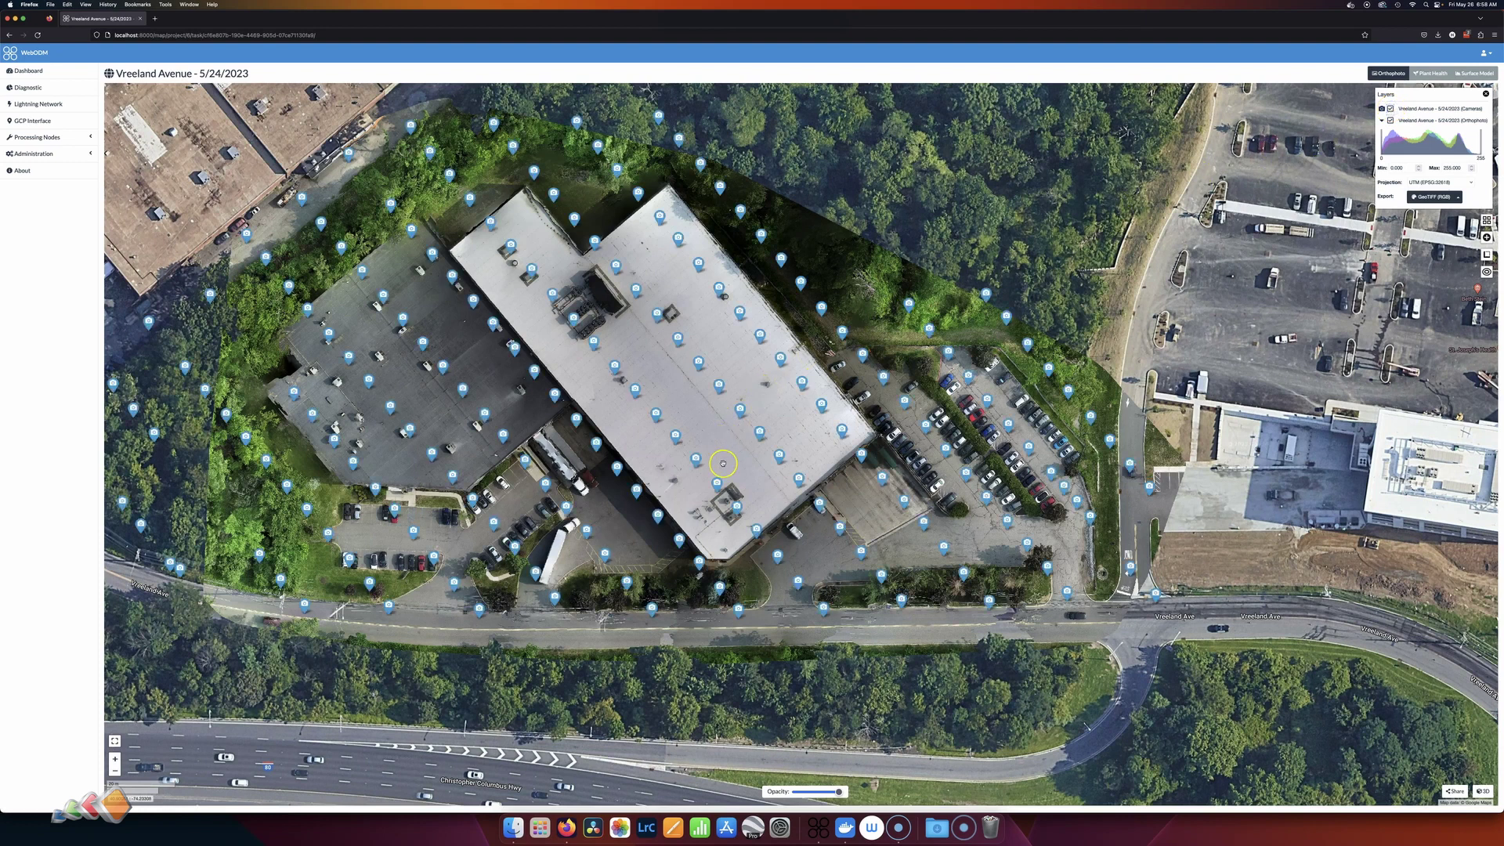
click(737, 507)
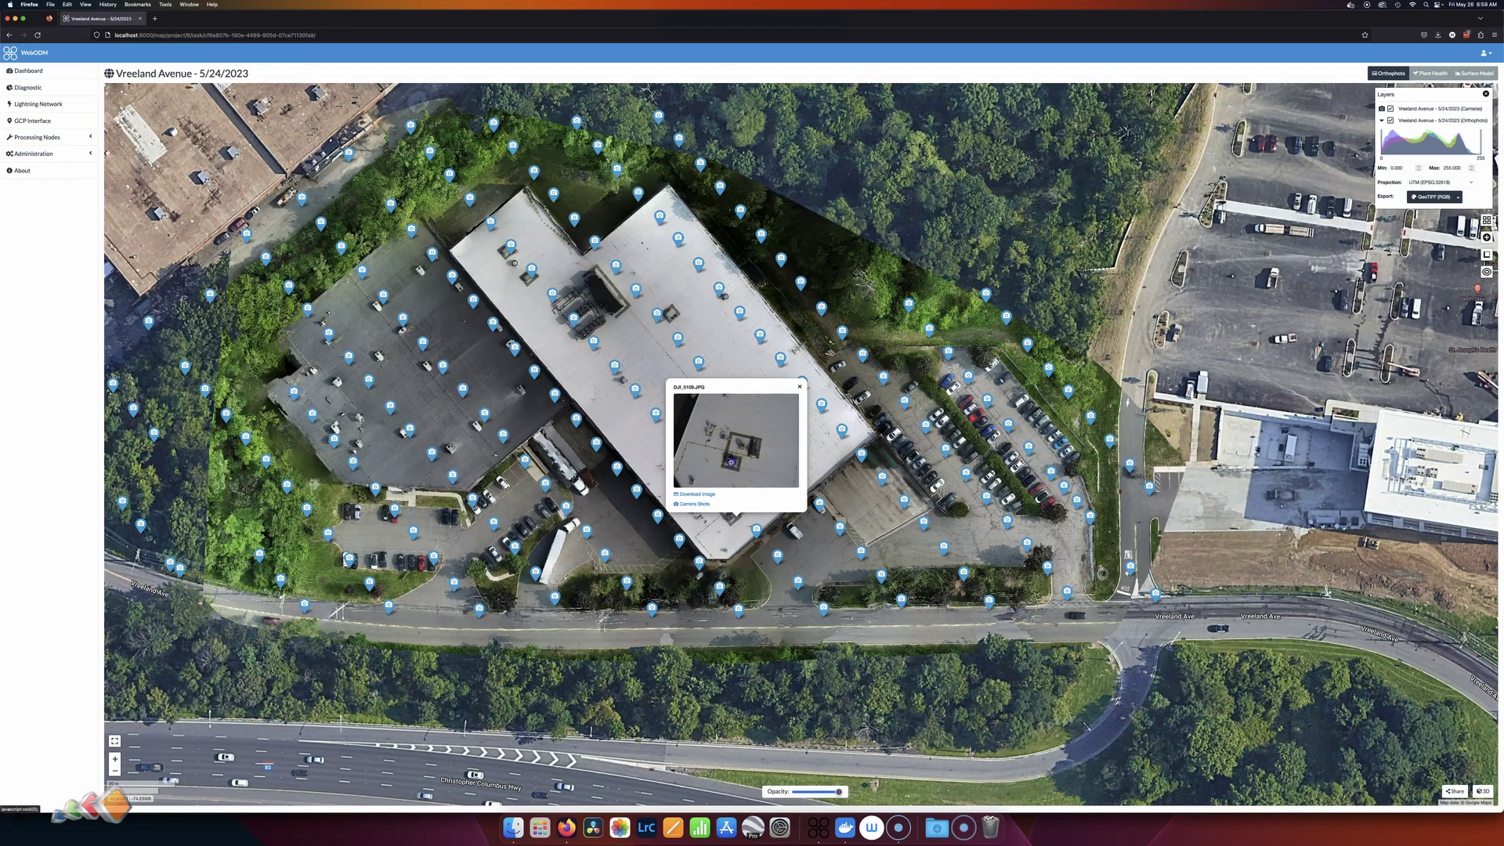
click(731, 462)
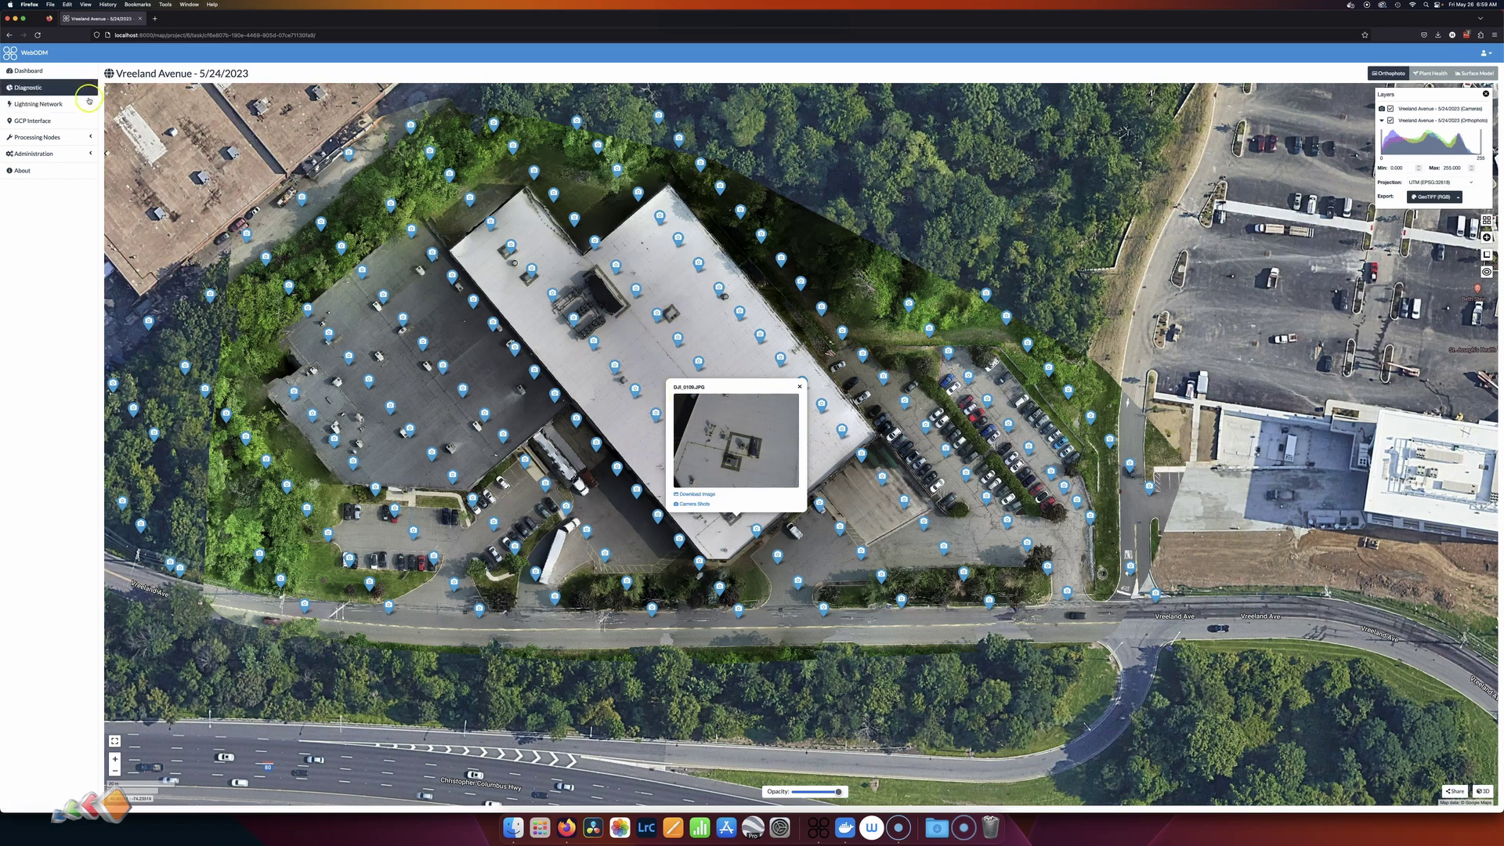
- Open the 3D model of the first Vreeland Avenue task in Lightning 3D and Photos Test and show its textured model
click(37, 70)
click(125, 122)
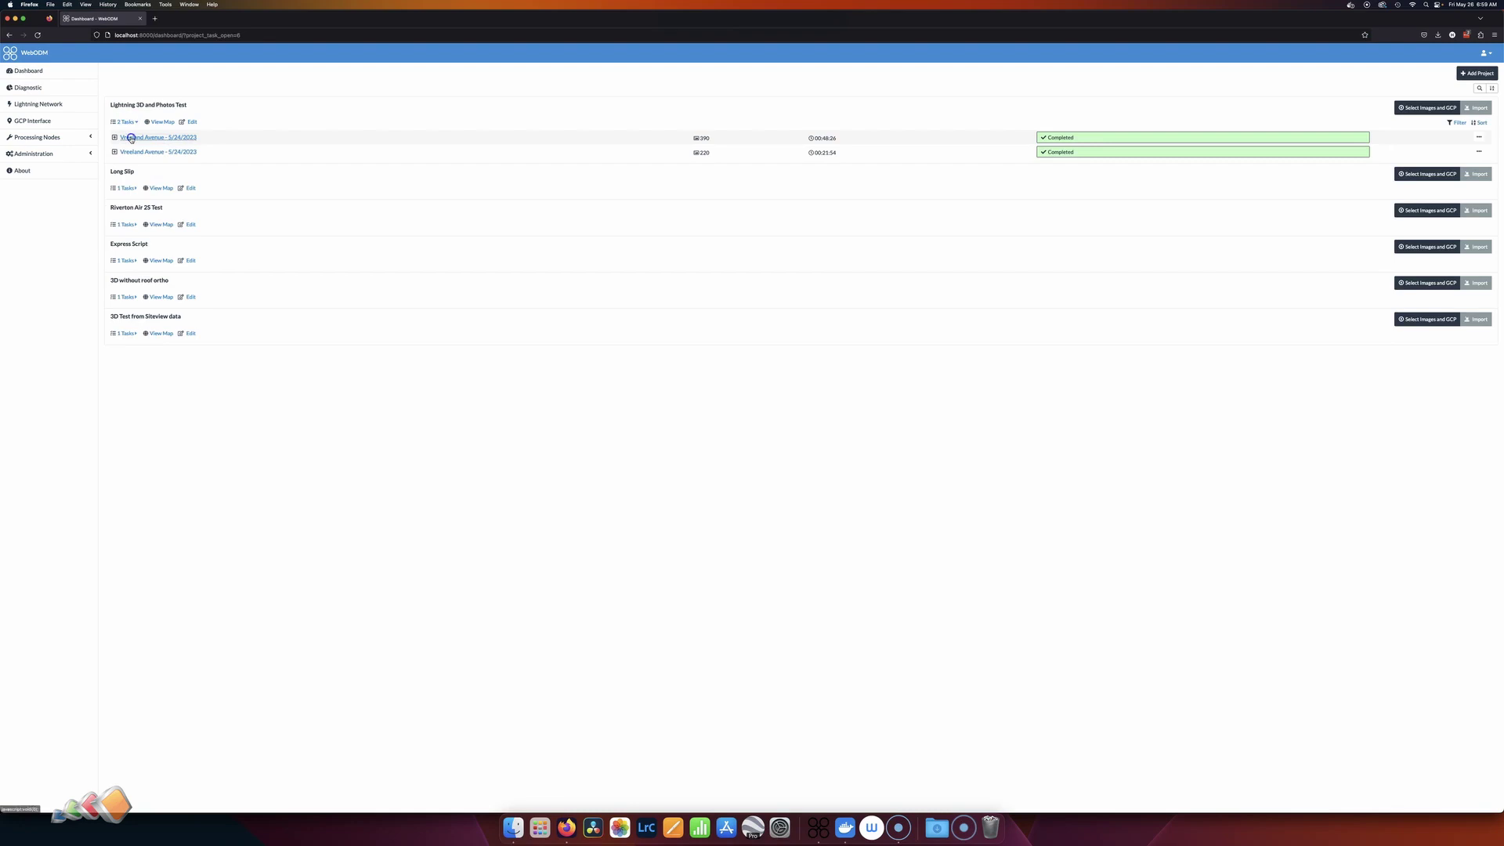
click(131, 137)
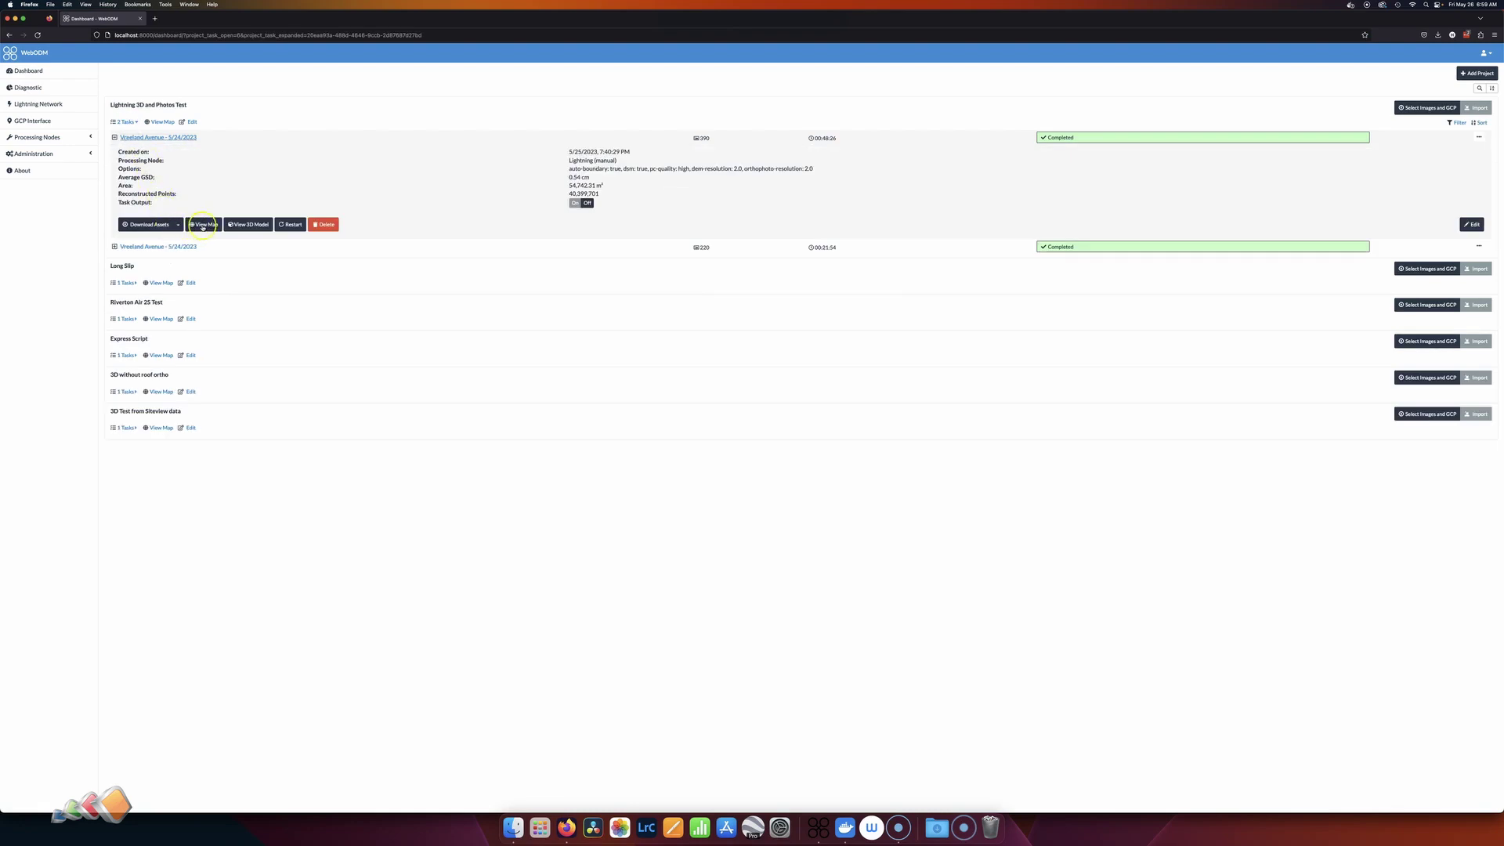
click(251, 225)
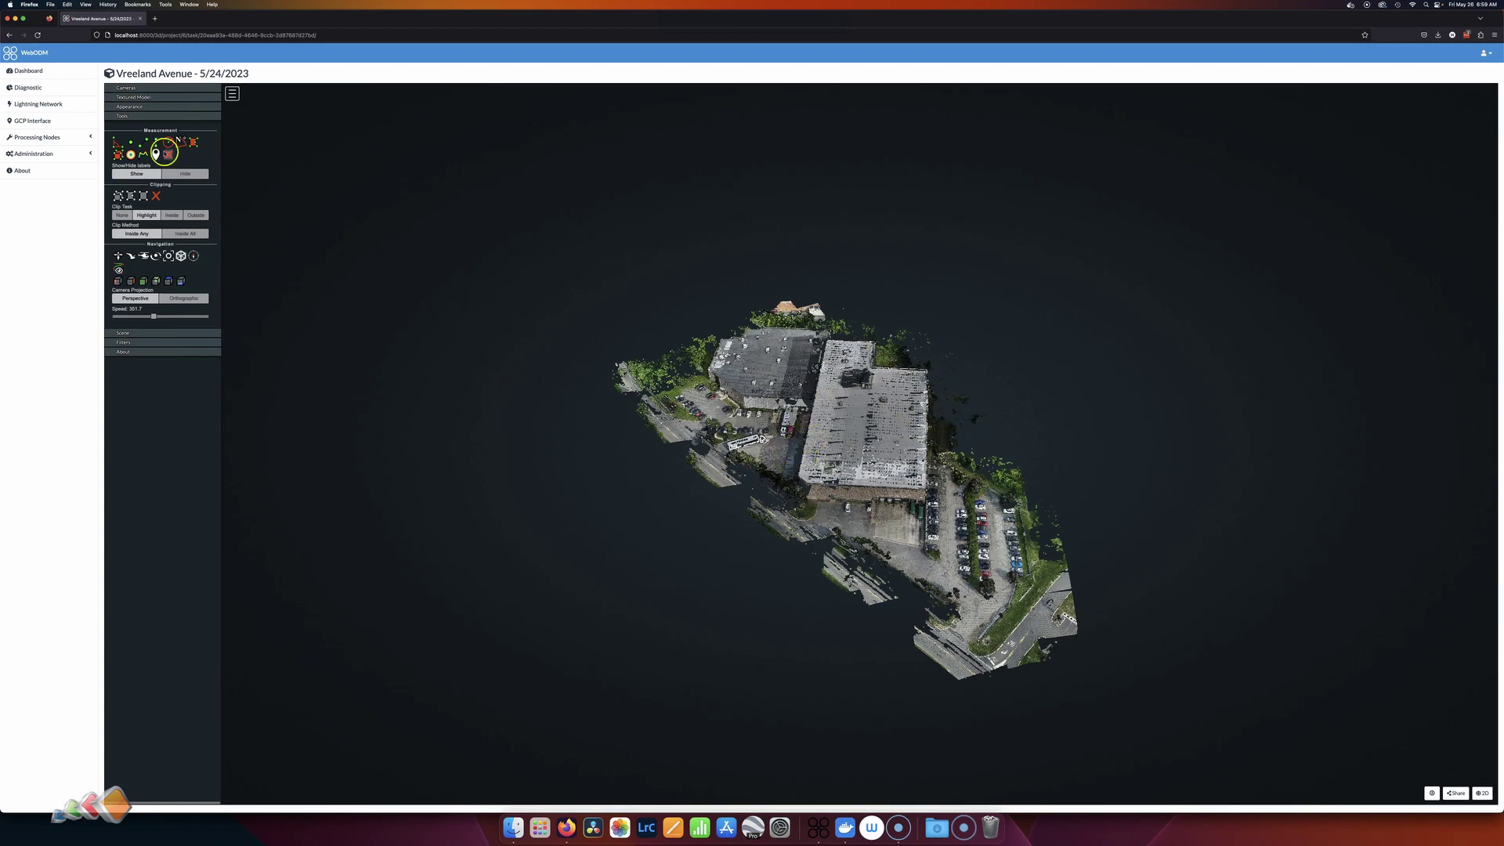
click(143, 100)
click(134, 114)
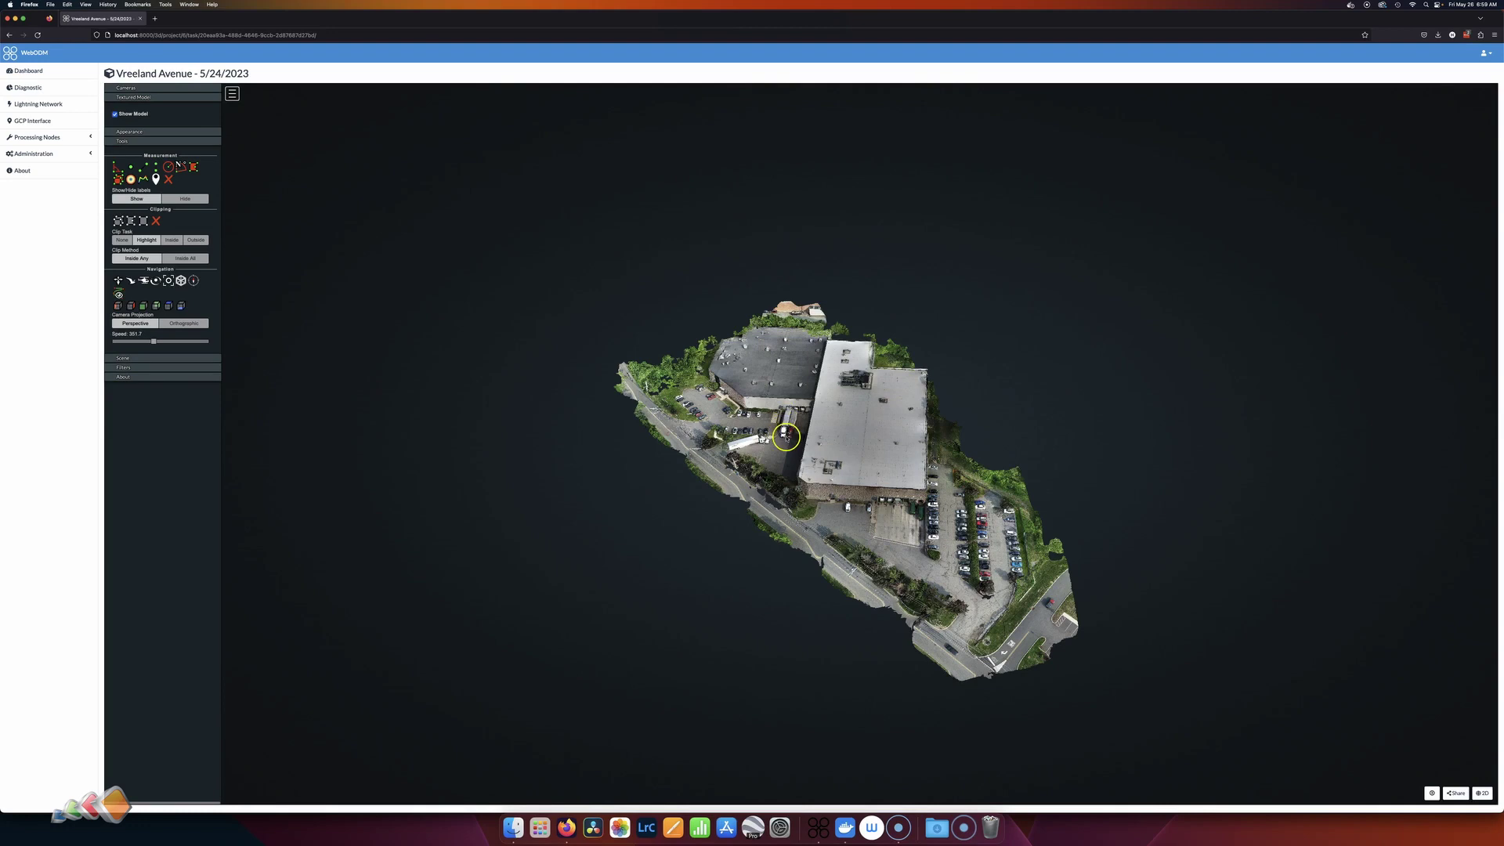
- Examine the textured model from an oblique angle, closing in on the dark-roofed building's brick front and parking lot
drag(787, 435, 943, 467)
scroll(806, 436, up, 5)
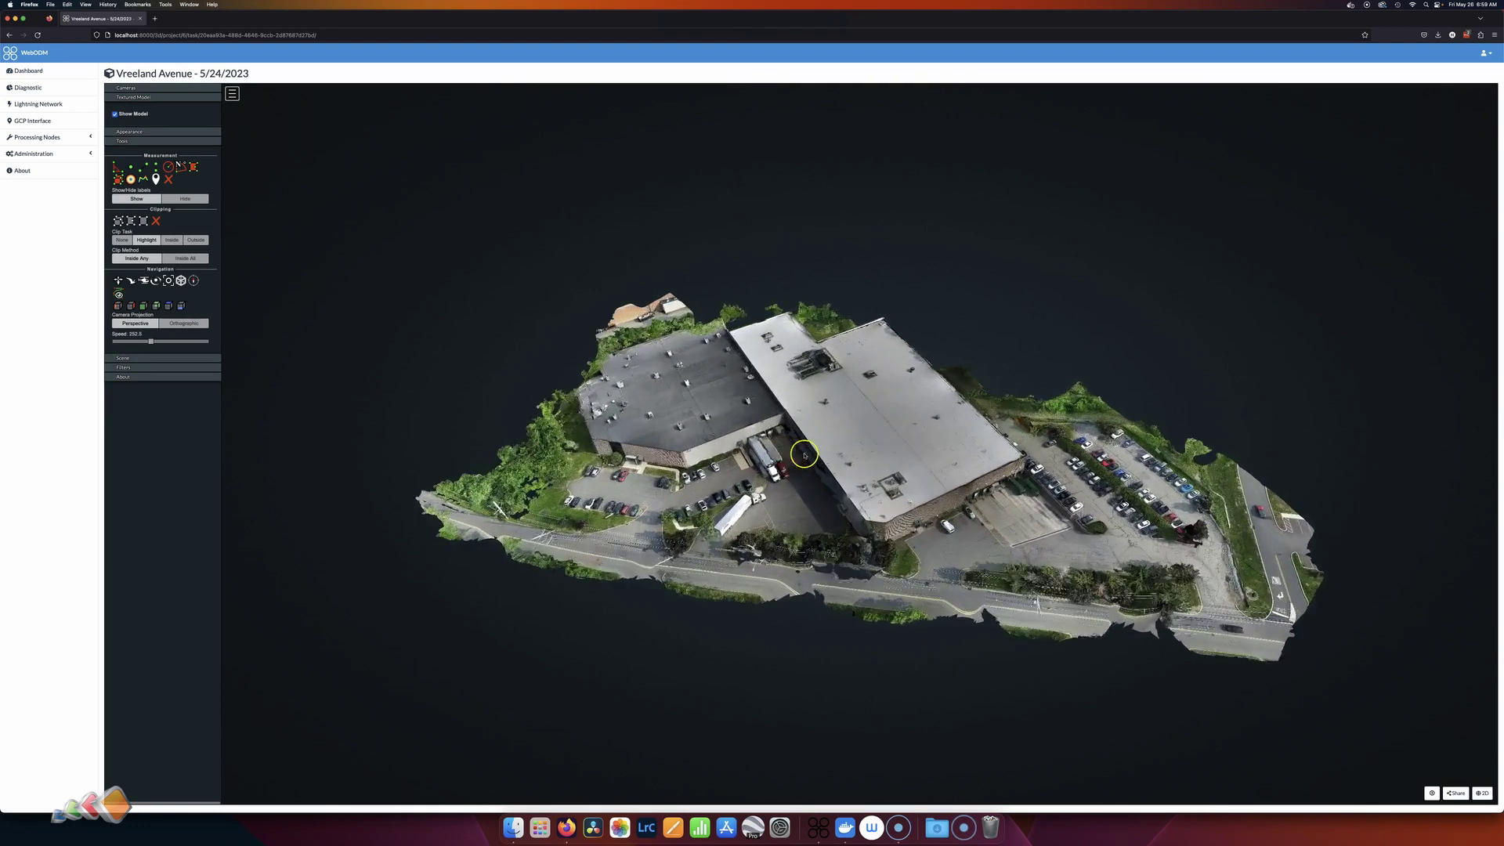
scroll(776, 451, up, 2)
scroll(752, 447, up, 3)
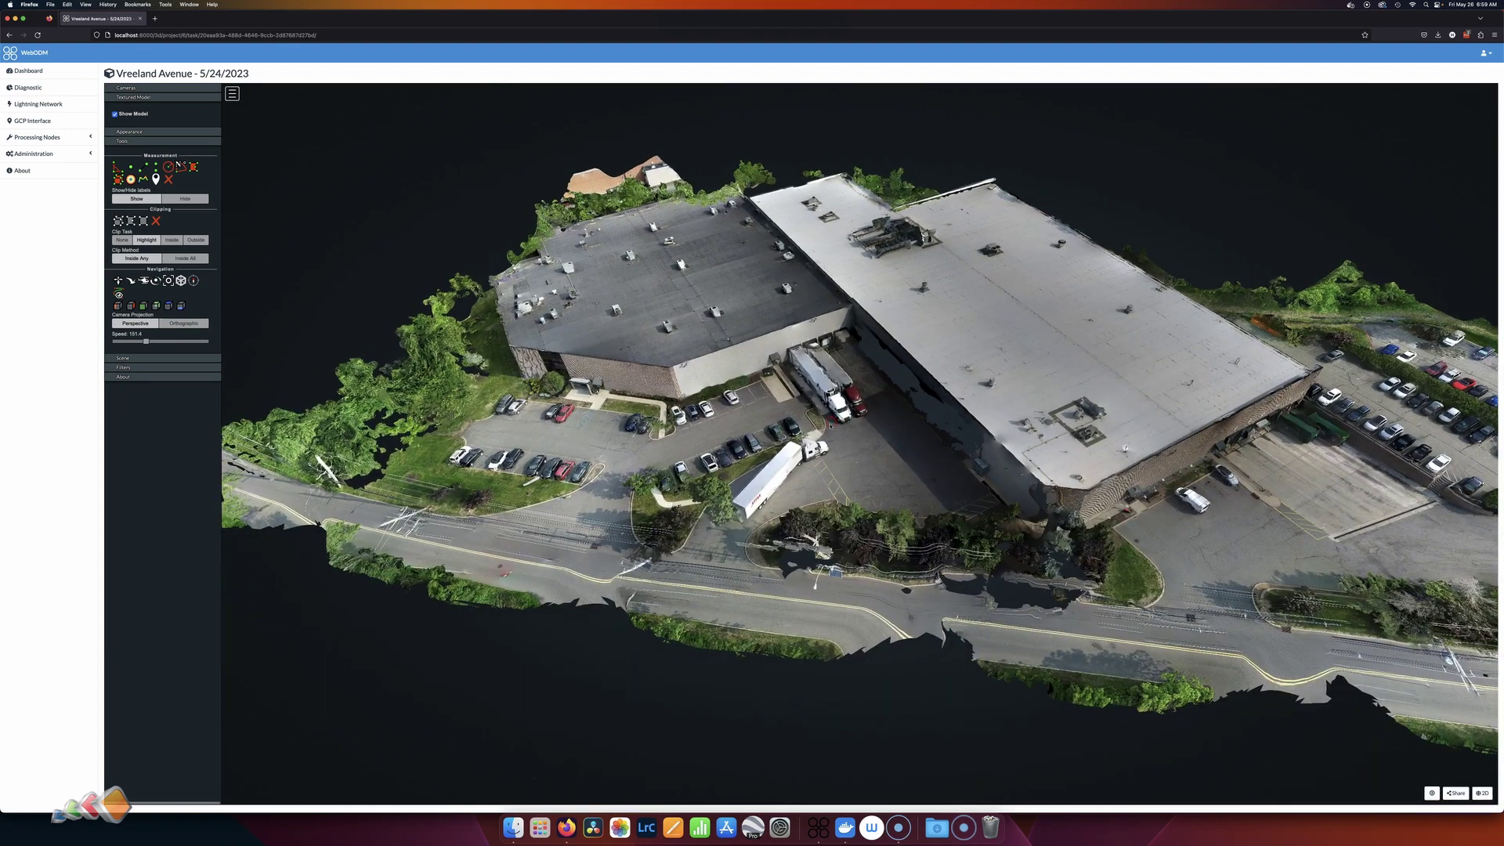
scroll(756, 410, down, 3)
drag(756, 410, 717, 411)
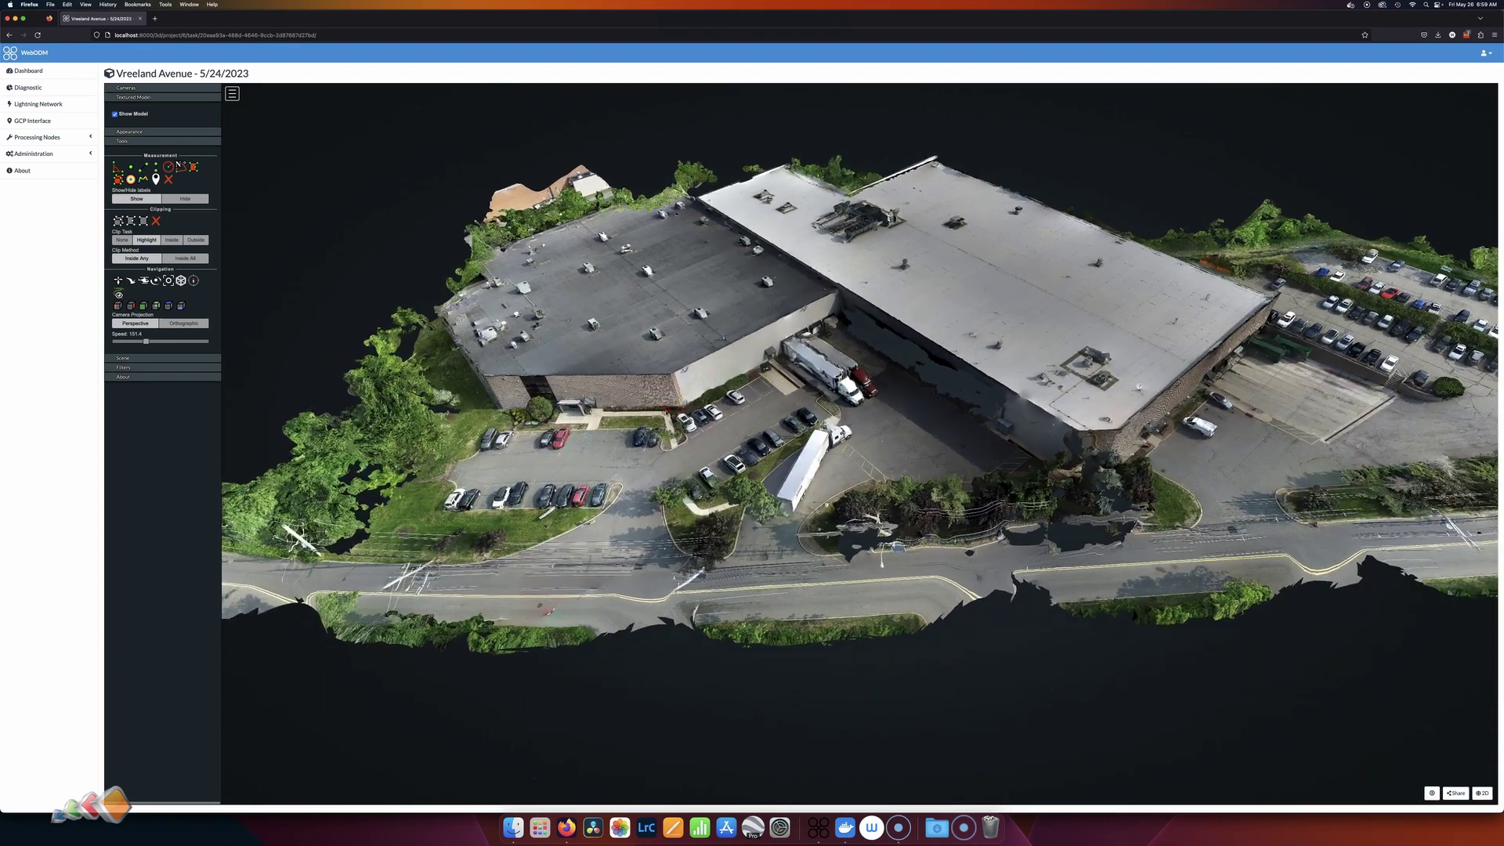
scroll(717, 412, up, 3)
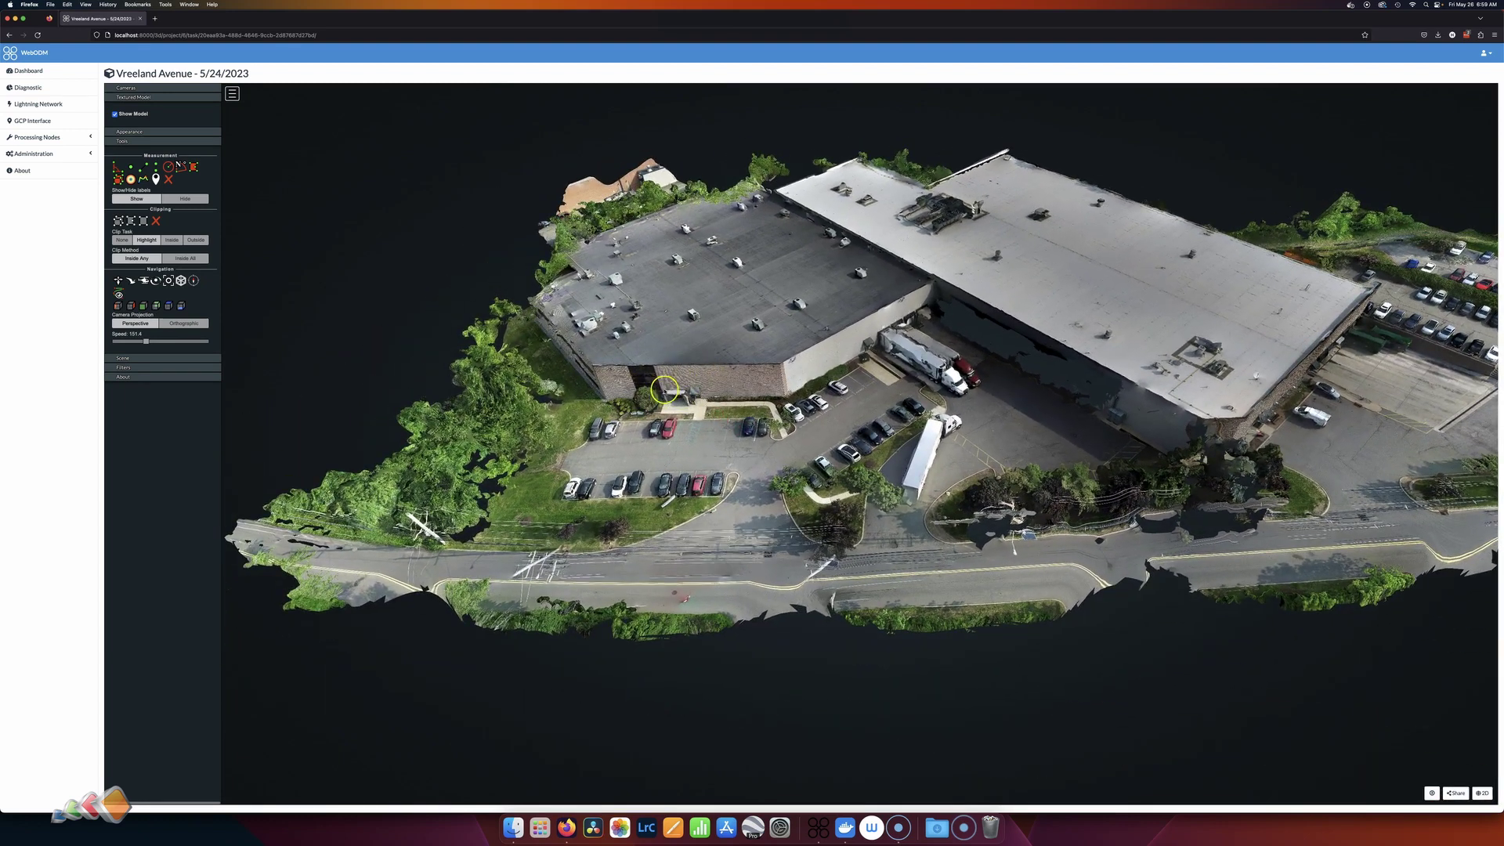
scroll(665, 390, up, 2)
double_click(665, 390)
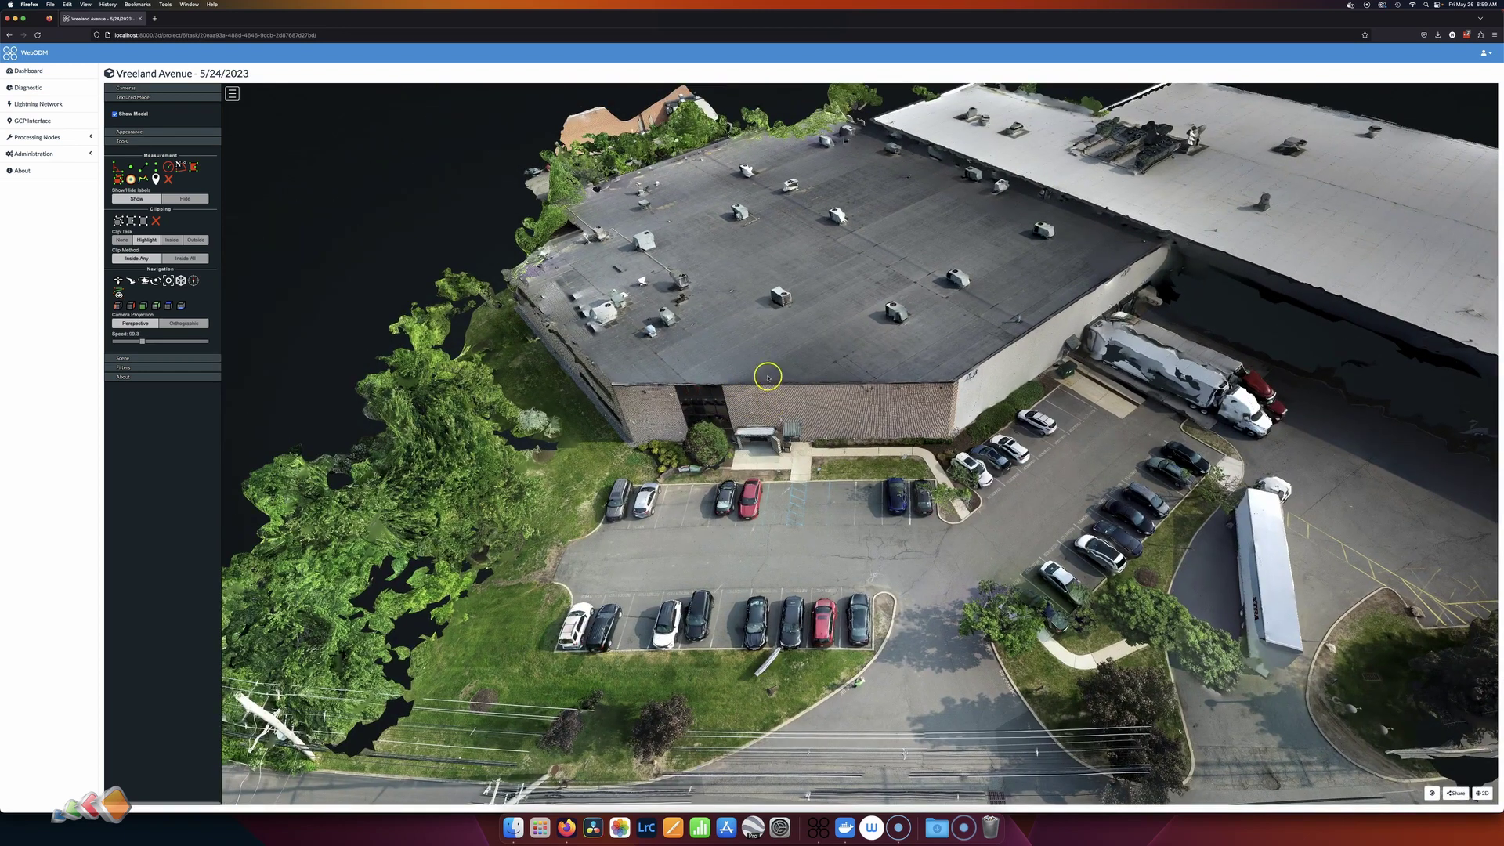
- Show the camera positions in the 3D model and preview photo DJI_0004.JPG taken in front of the brick facade
click(161, 87)
click(115, 104)
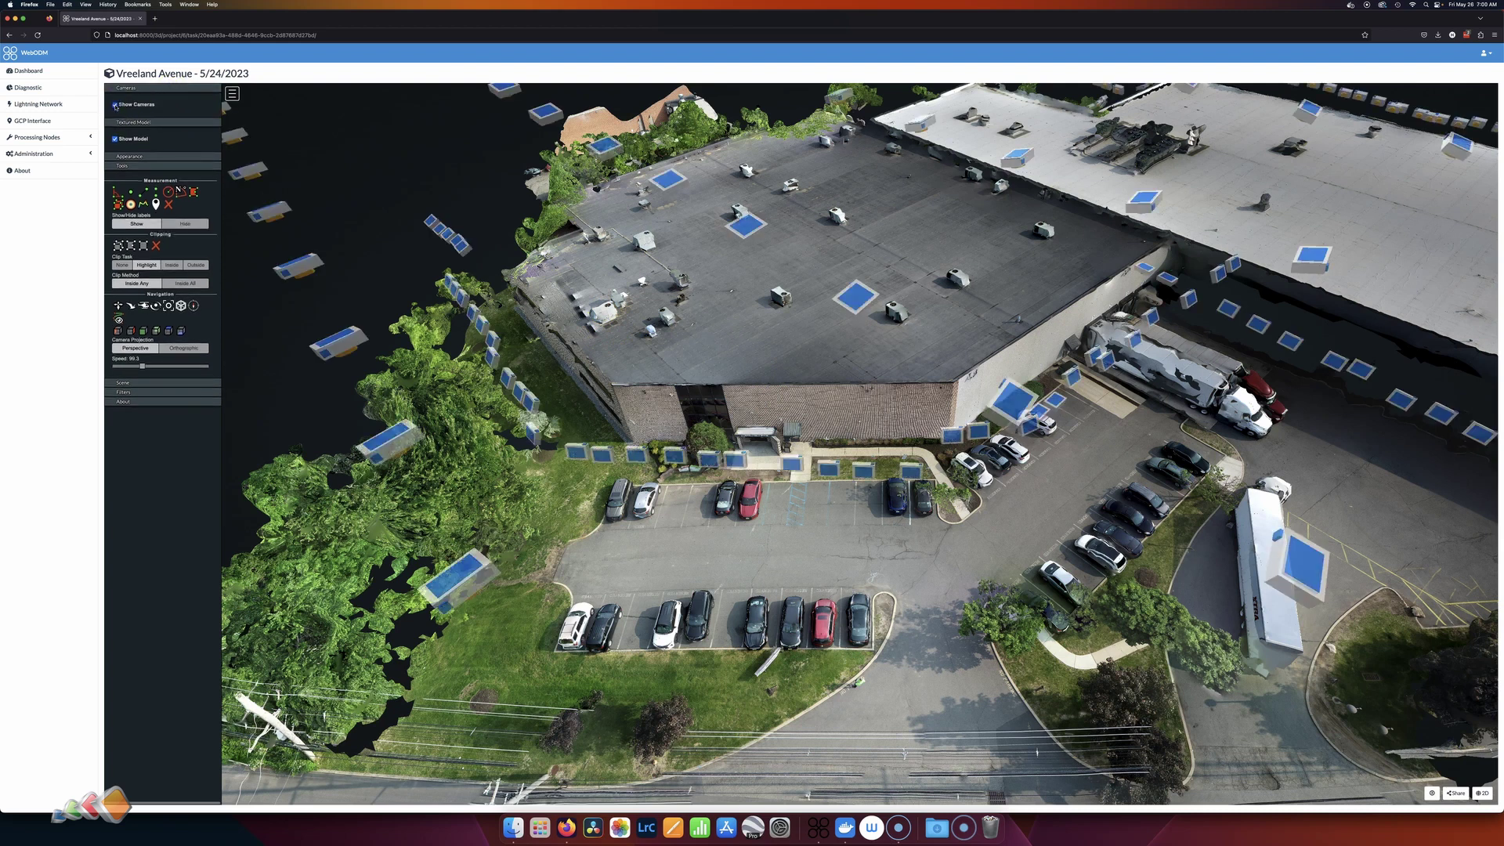
mouse_move(729, 326)
mouse_down()
mouse_move(705, 374)
mouse_move(773, 351)
mouse_move(709, 345)
mouse_up()
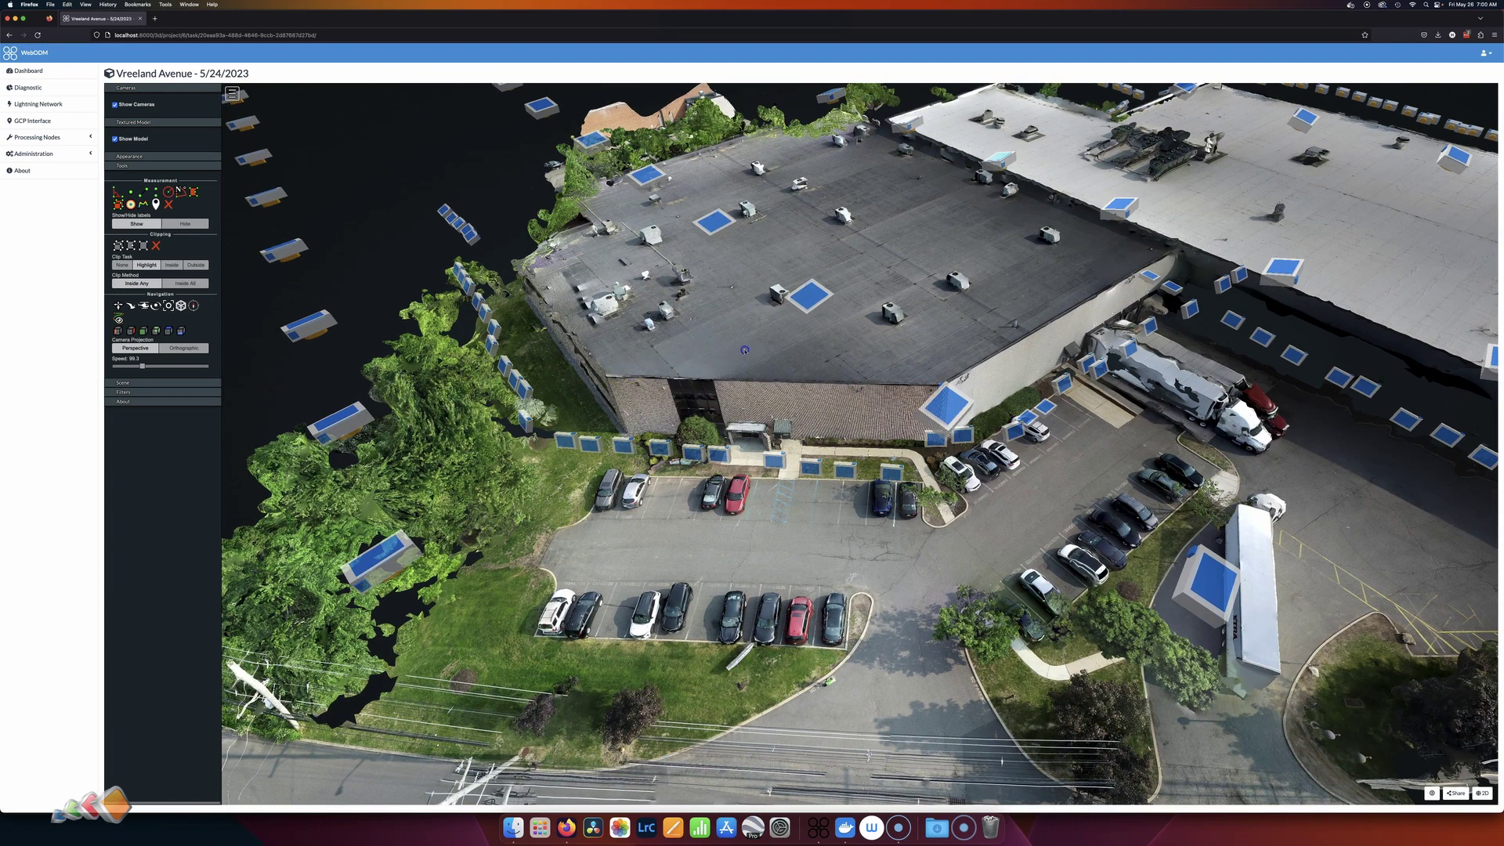
drag(745, 350, 739, 356)
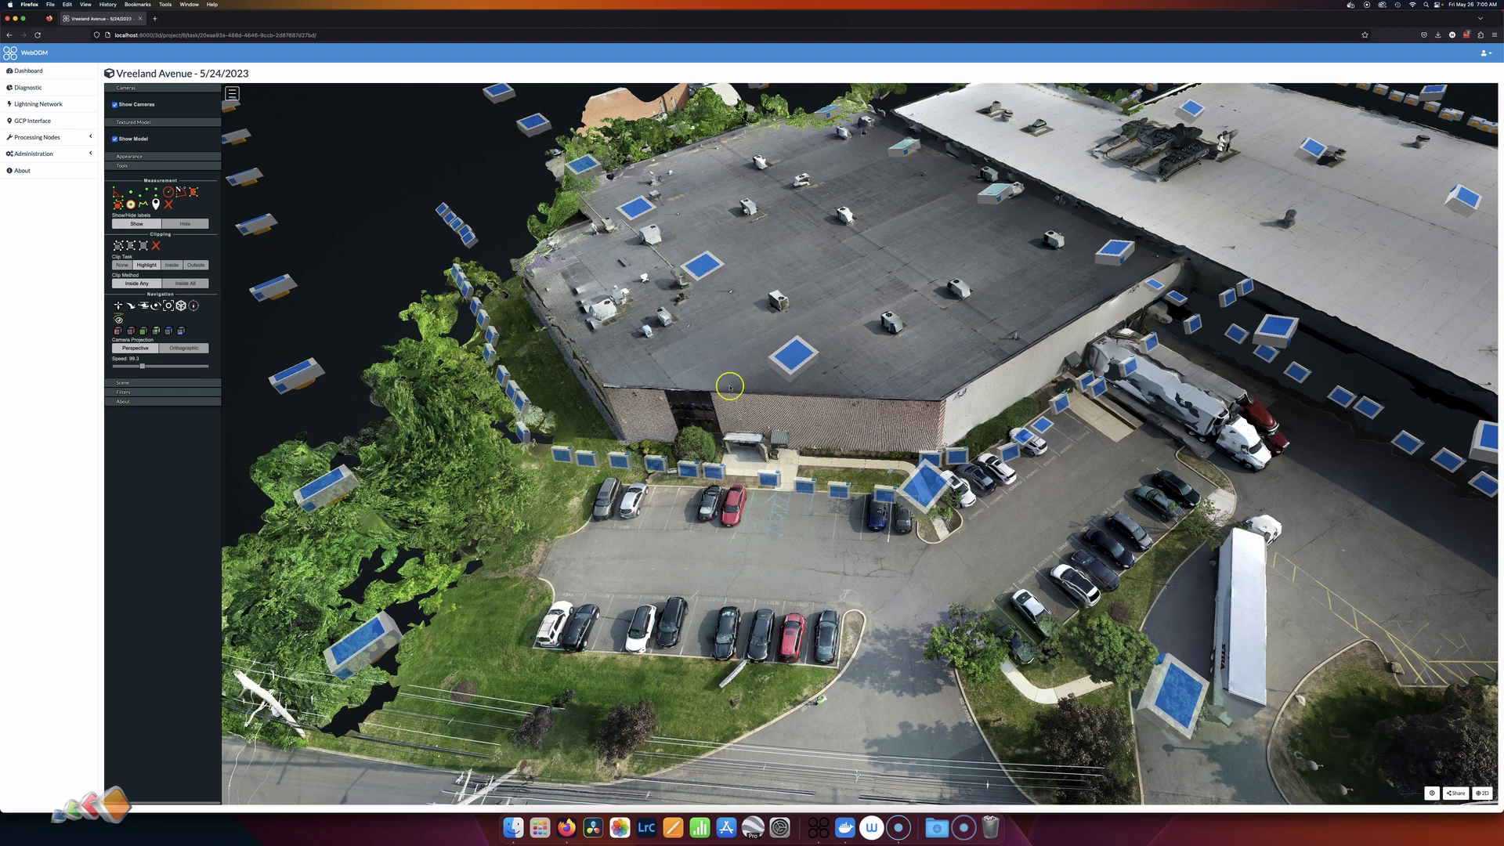
drag(797, 416, 788, 387)
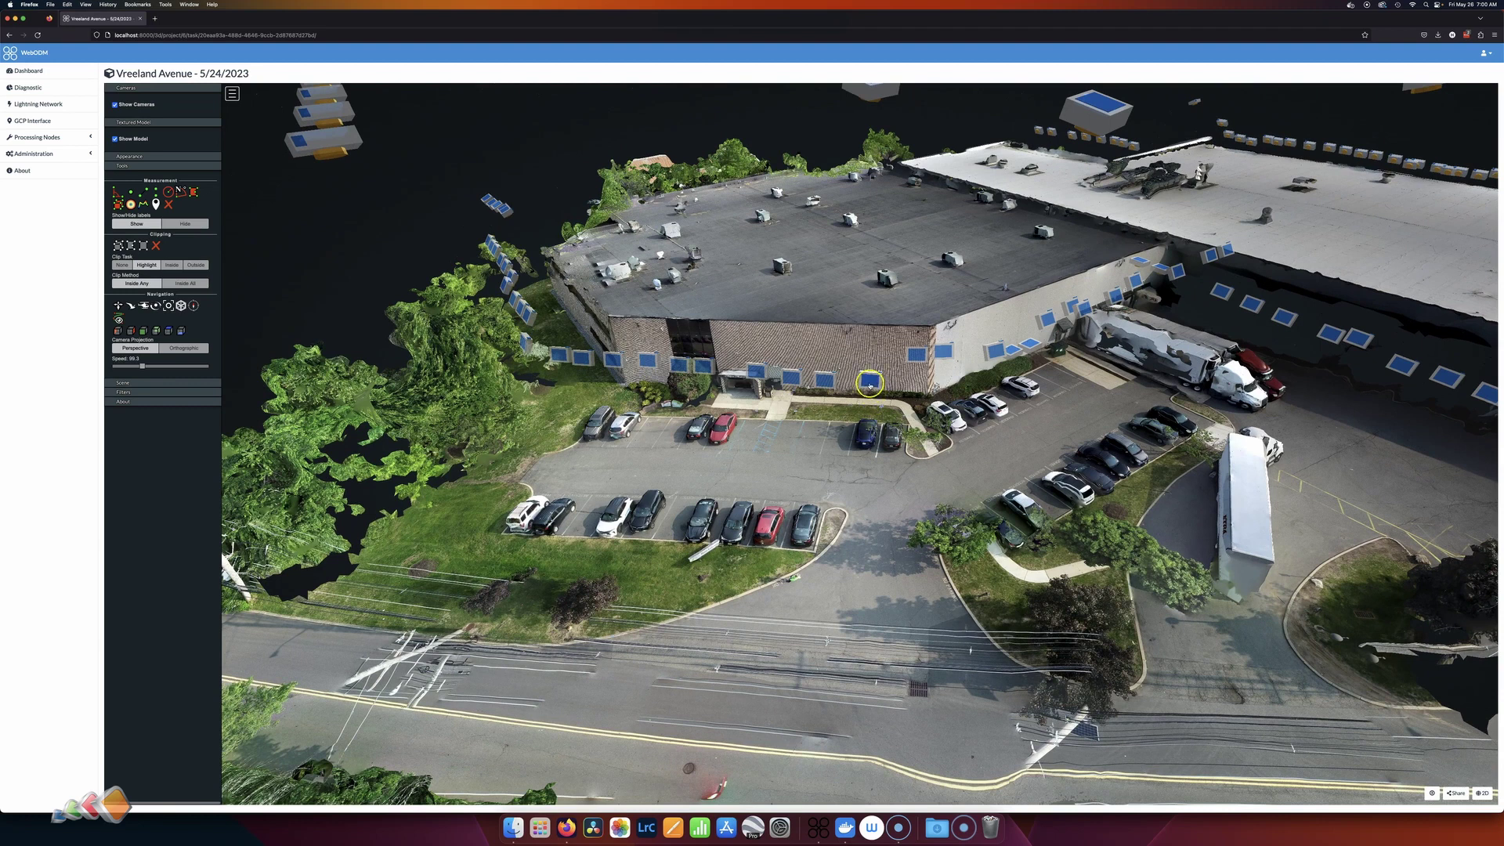
click(755, 375)
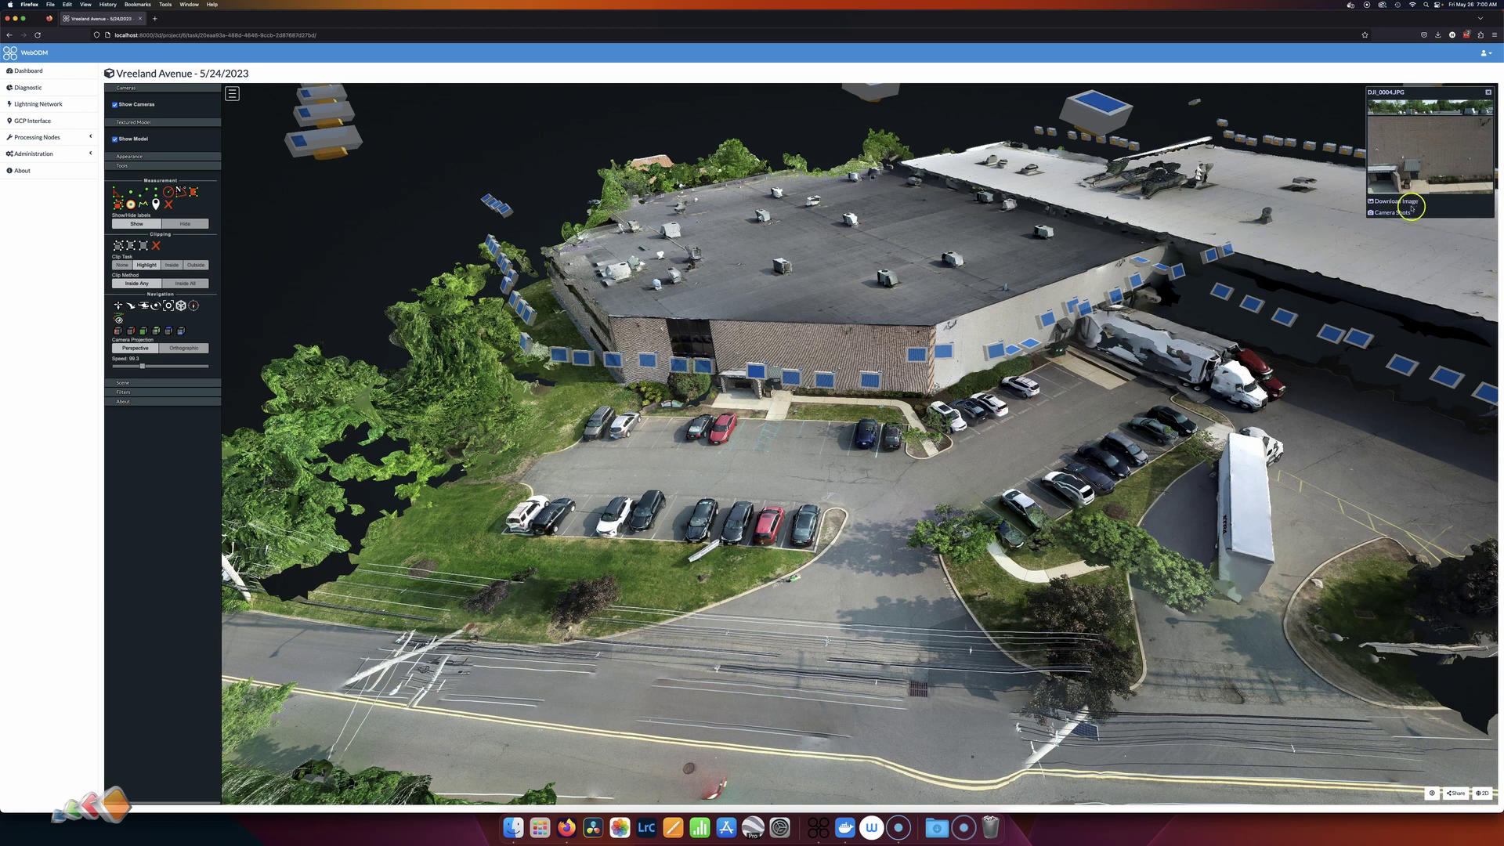
- Examine the layout of camera positions around and above the whole building complex
scroll(931, 321, down, 3)
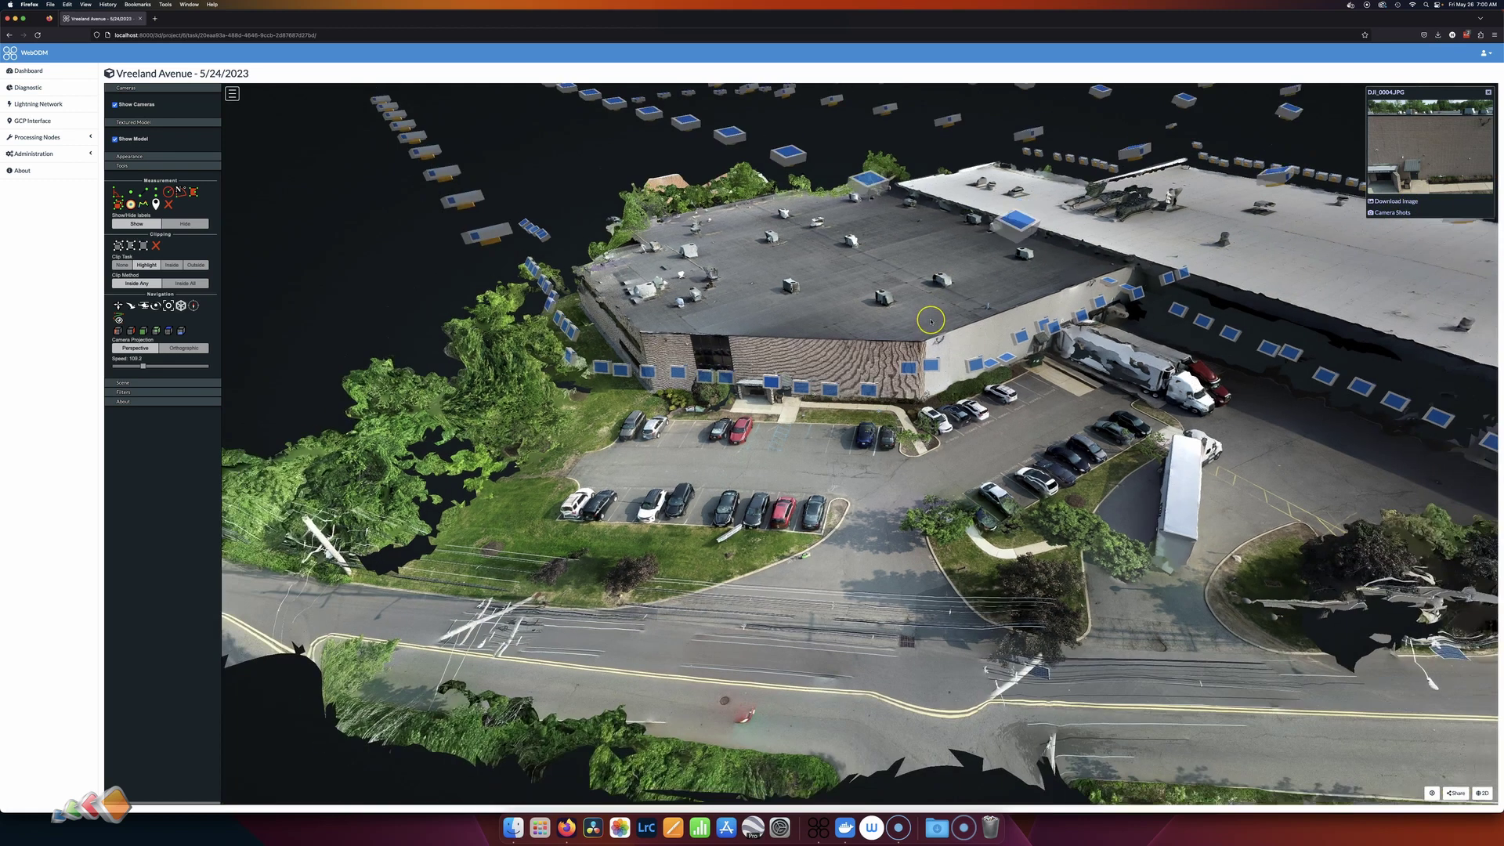
scroll(937, 343, up, 5)
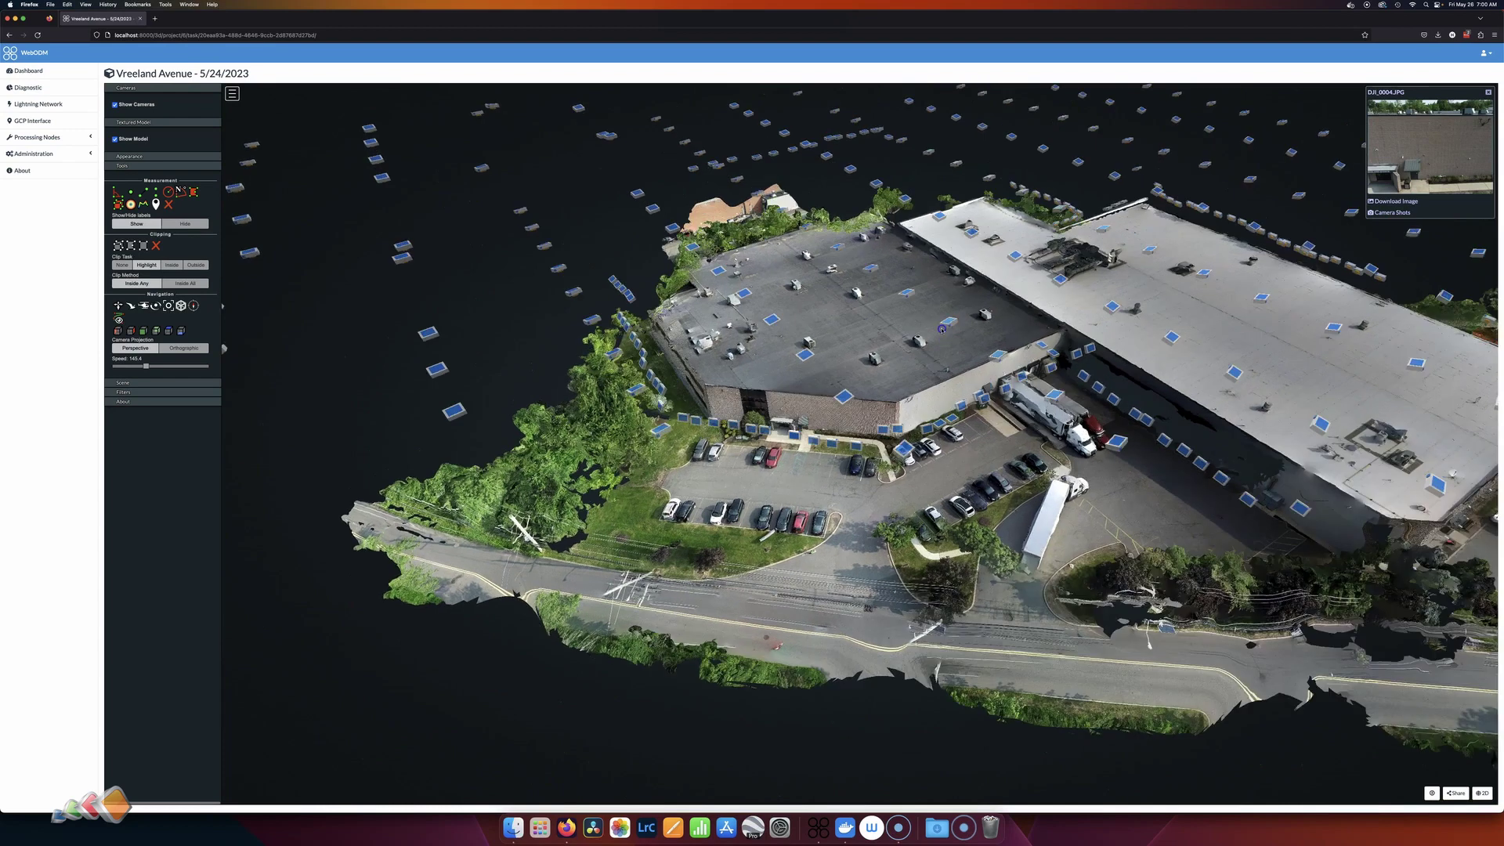
scroll(937, 342, down, 3)
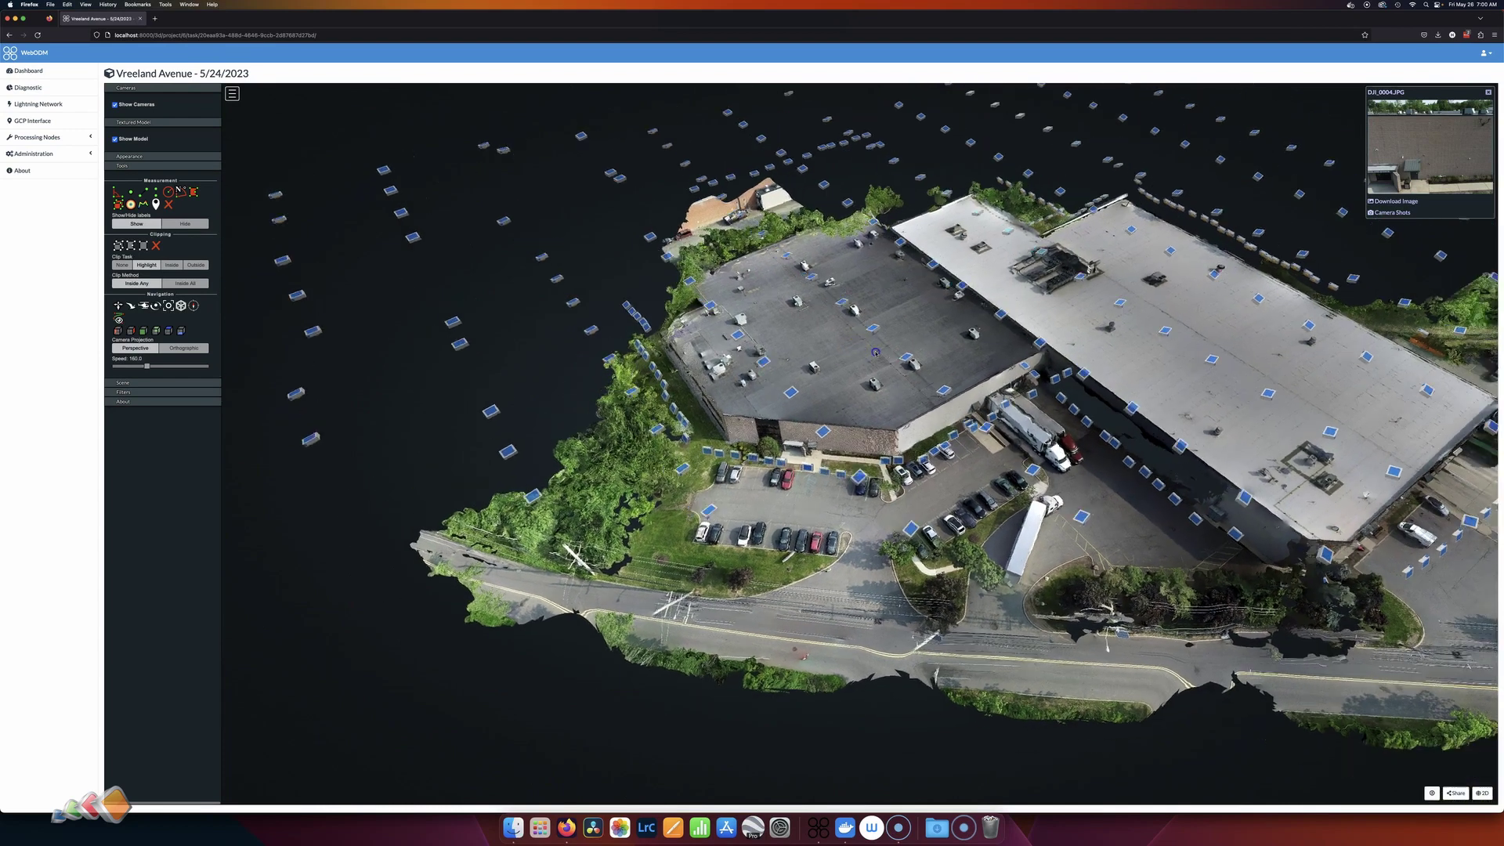
click(855, 334)
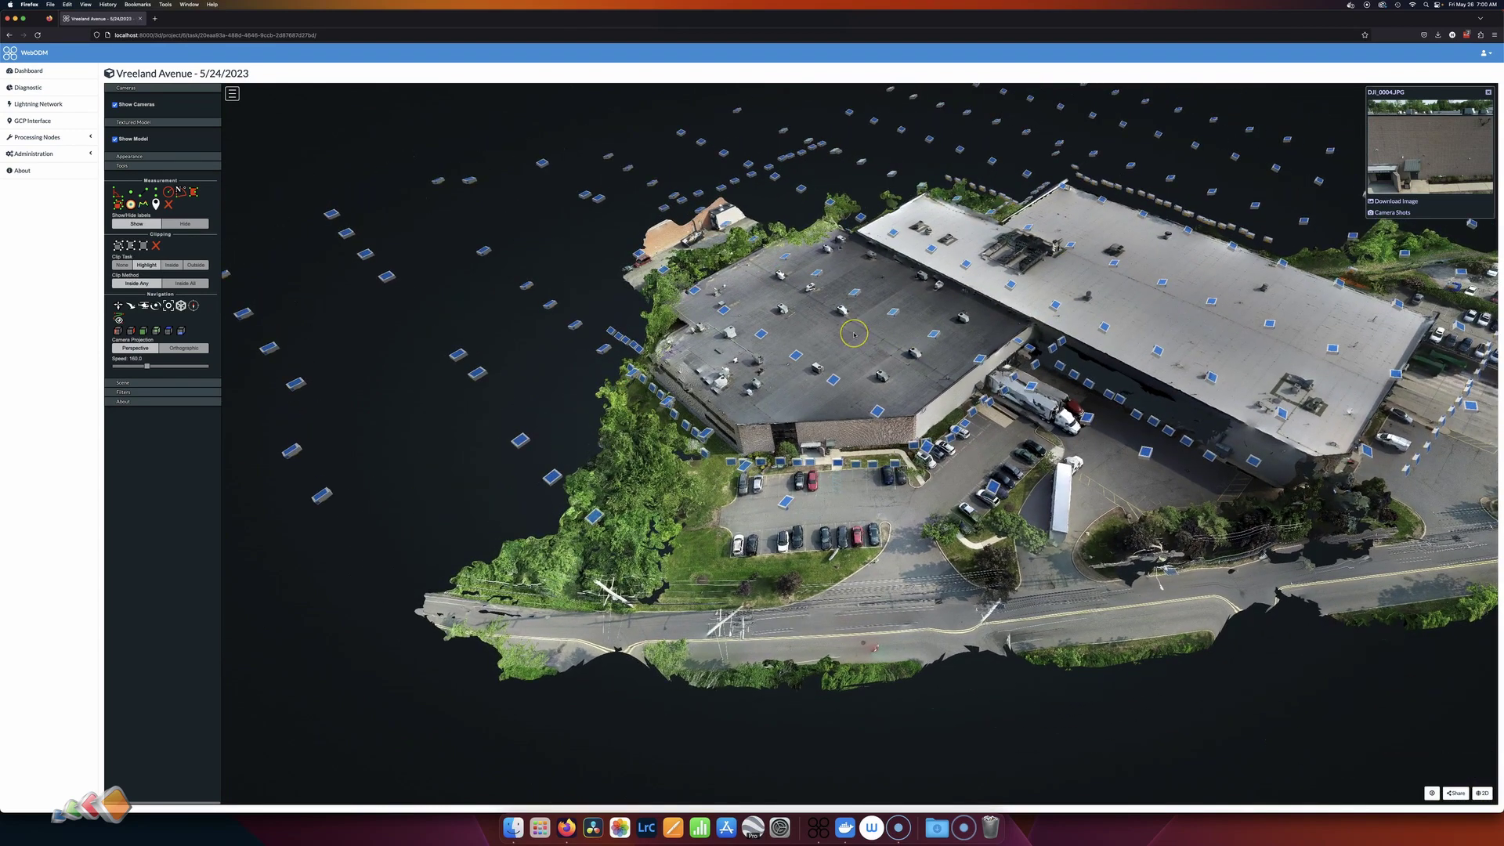